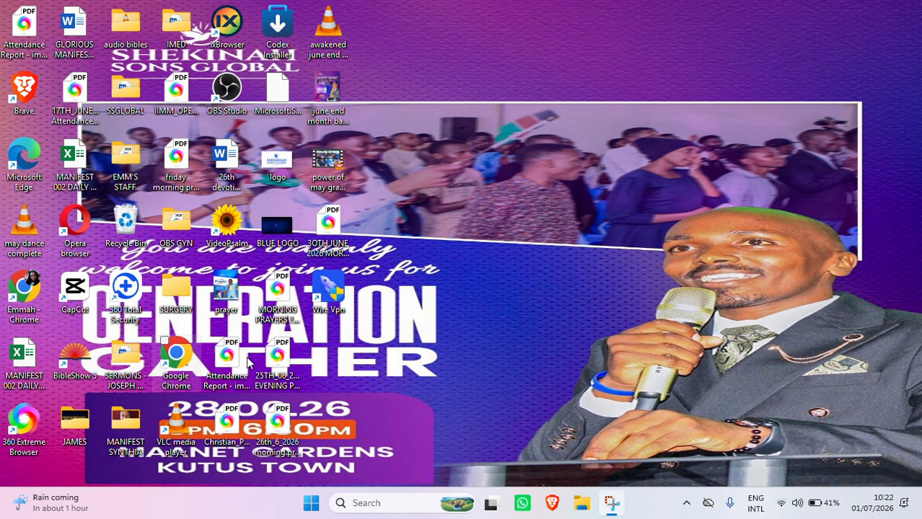
Step: Launch Google Chrome and open a new tab under the James profile
double_click(178, 358)
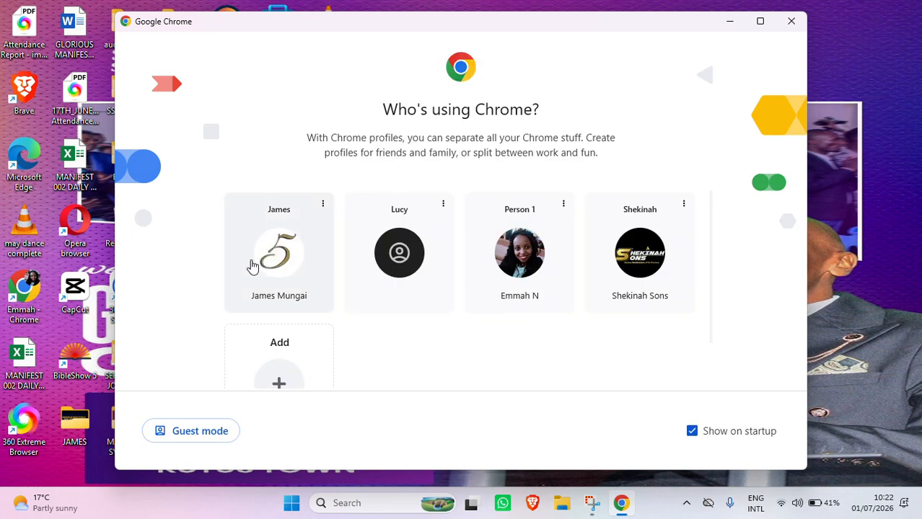
click(759, 22)
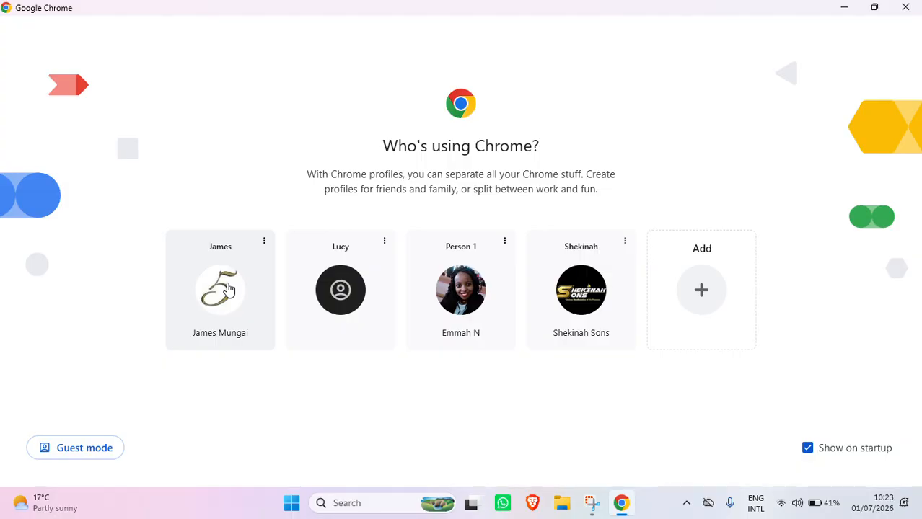
click(228, 288)
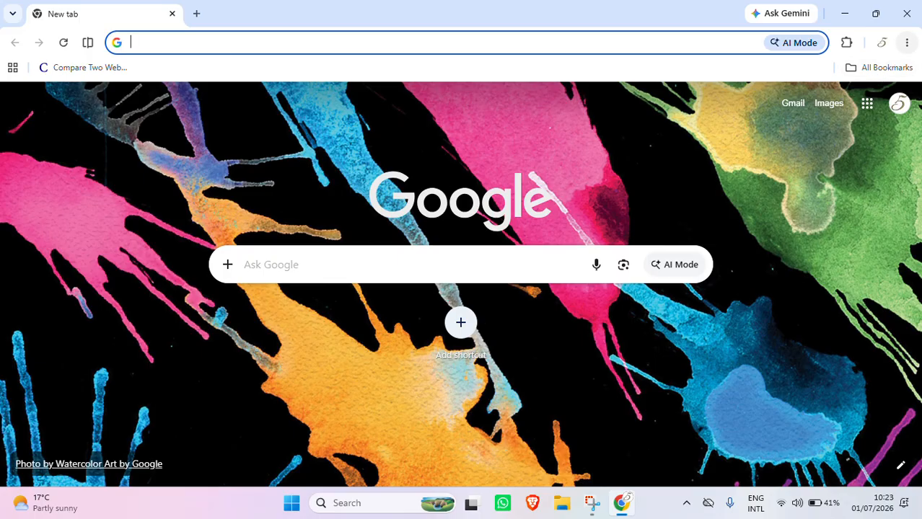
Step: Reopen the recently visited Google Meet morning prayers call from the browsing history page
click(908, 42)
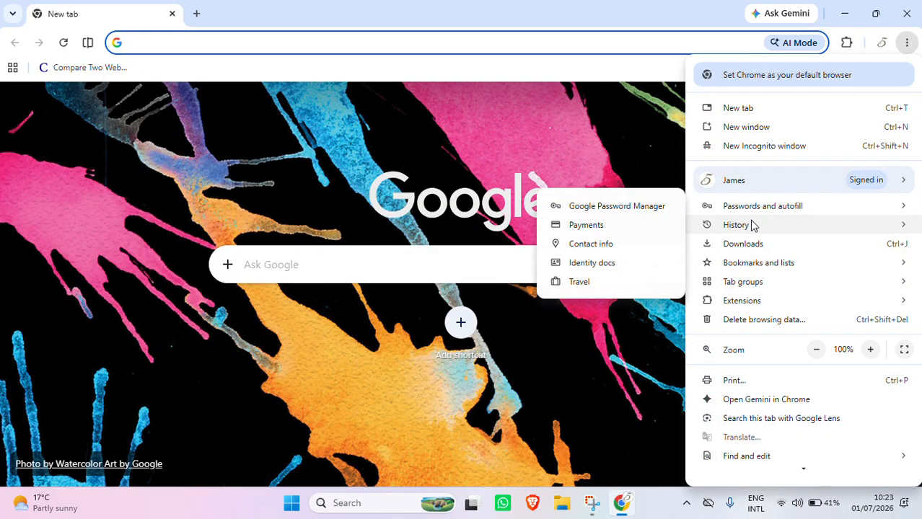
mouse_move(751, 228)
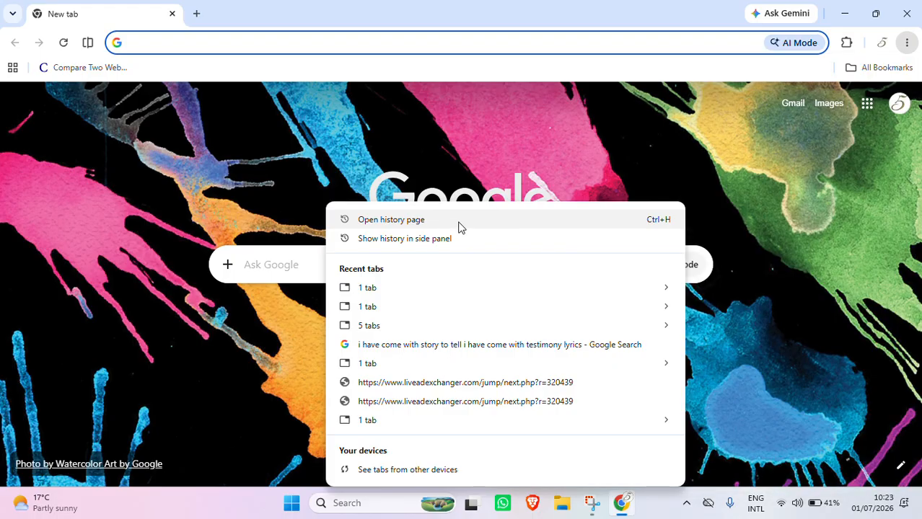
click(459, 225)
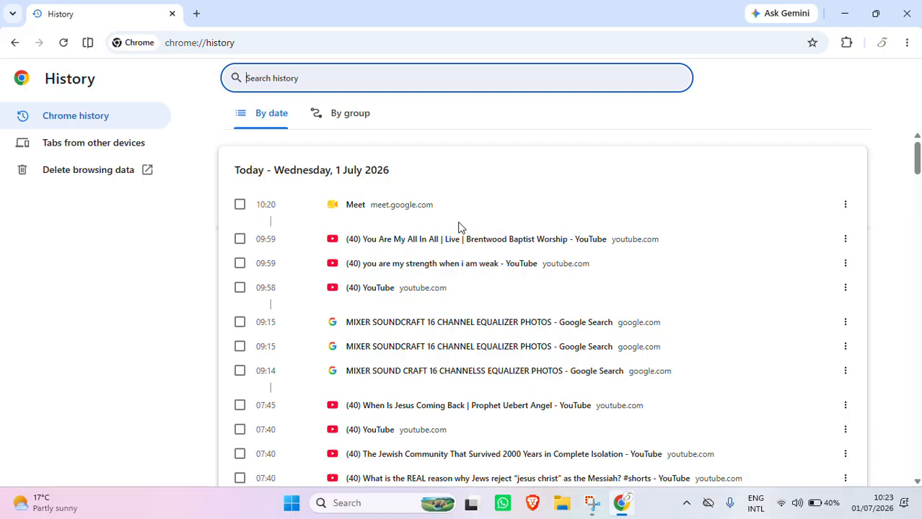
click(334, 207)
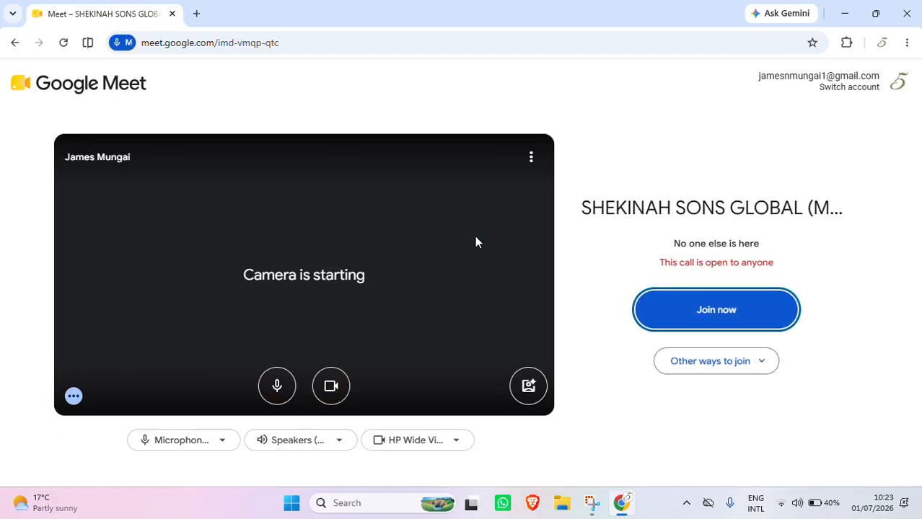
Step: Turn off camera and microphone, then join the SHEKINAH SONS GLOBAL morning prayers call
click(334, 397)
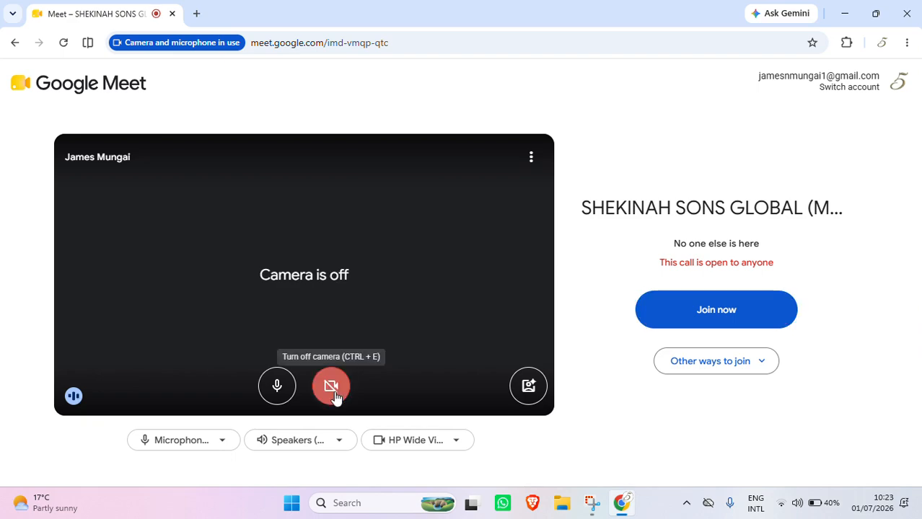
click(278, 390)
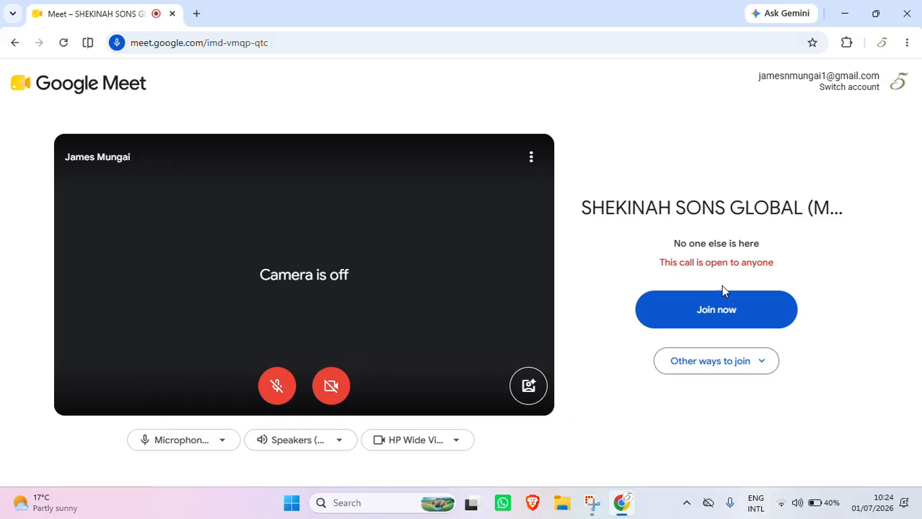
click(725, 311)
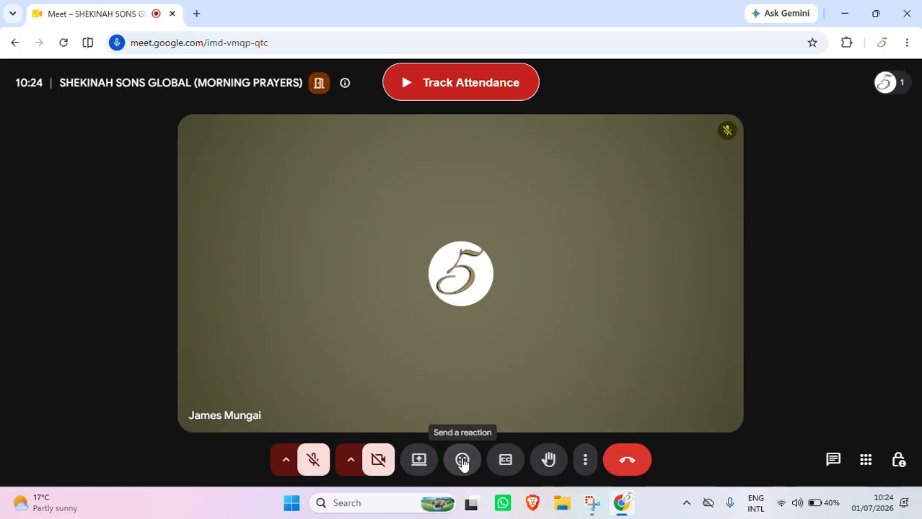
Step: Send a clap emoji reaction to the call and close the reactions bar
click(462, 462)
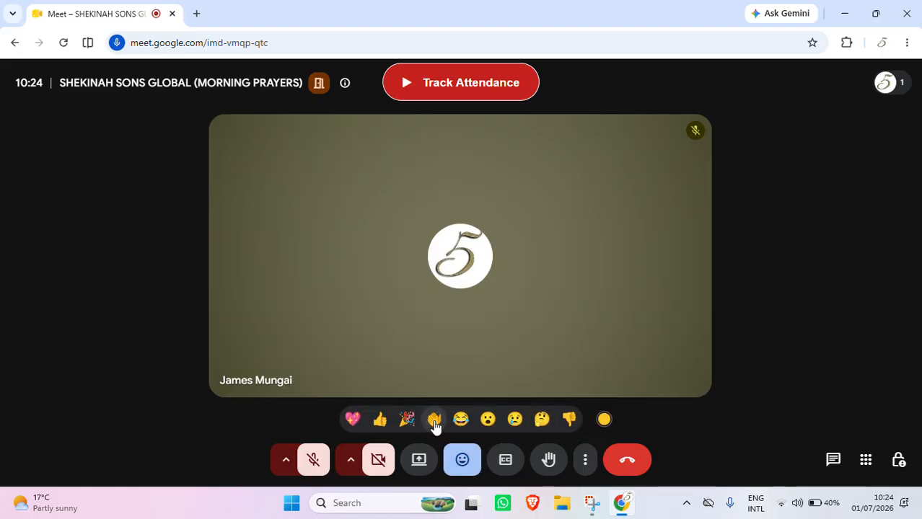
click(433, 420)
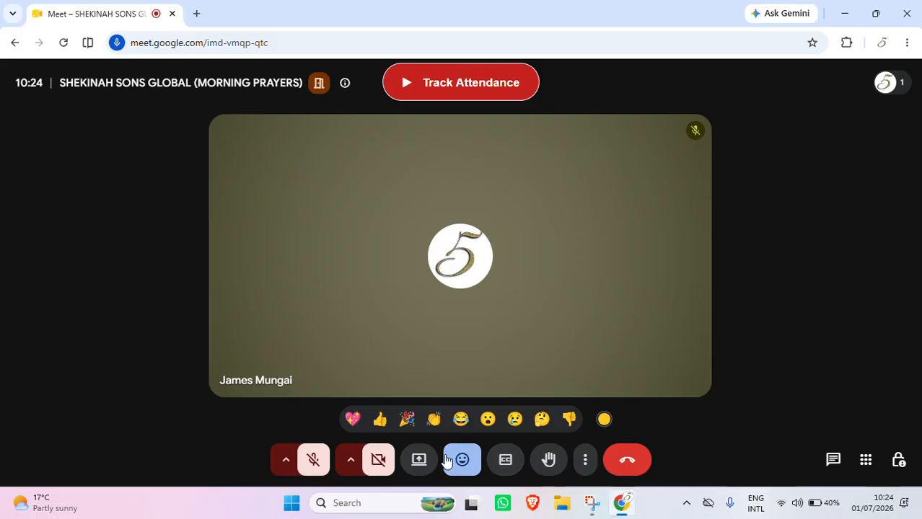
click(448, 461)
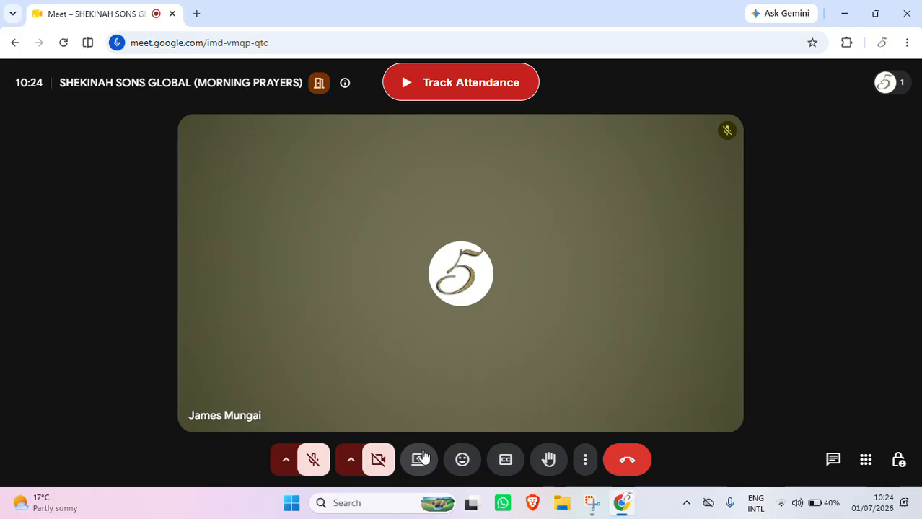
Step: Browse the Present now sharing options, cancel without presenting, and minimize the Chrome window
click(419, 462)
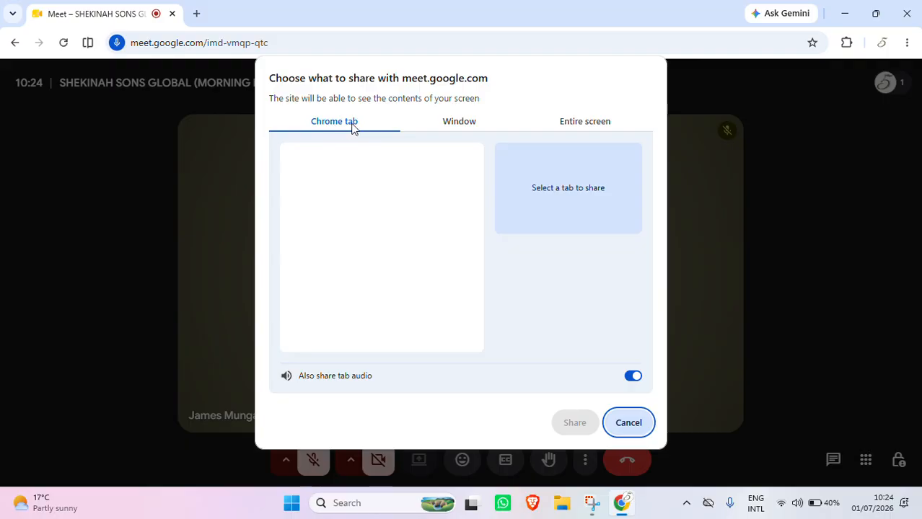
click(475, 121)
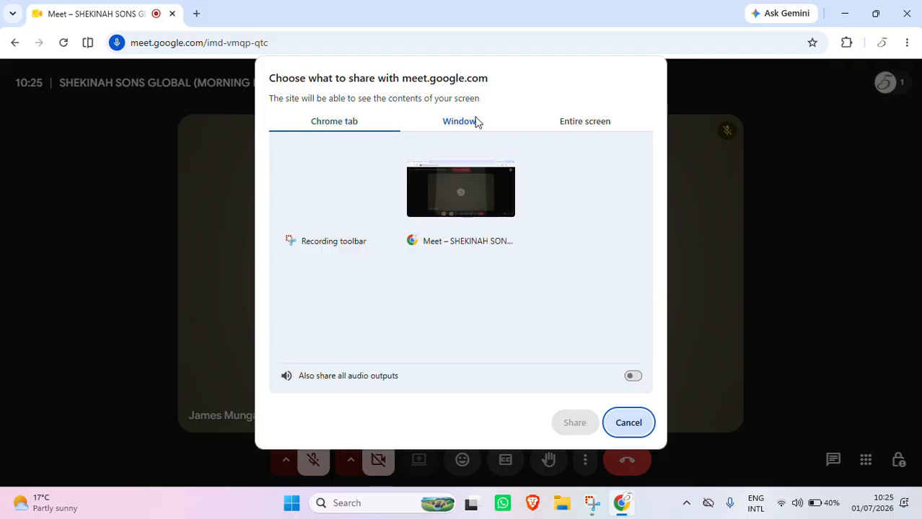
click(577, 123)
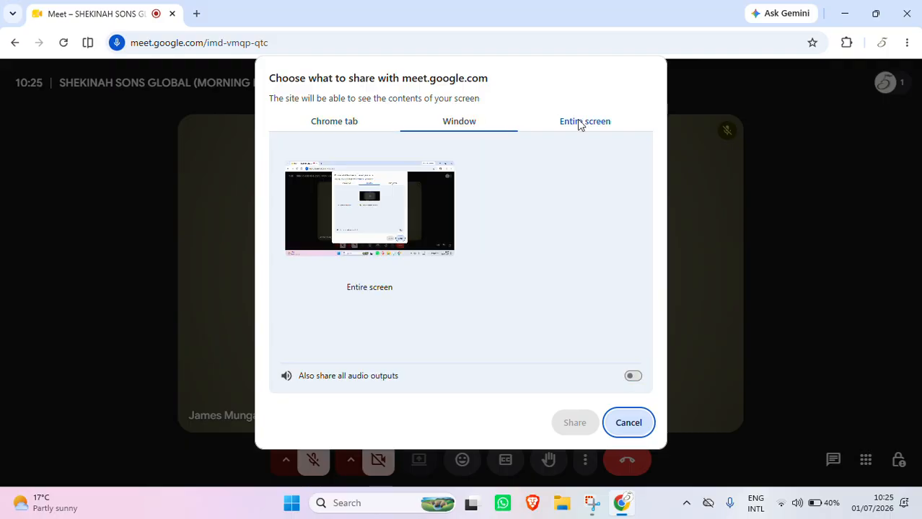
click(458, 123)
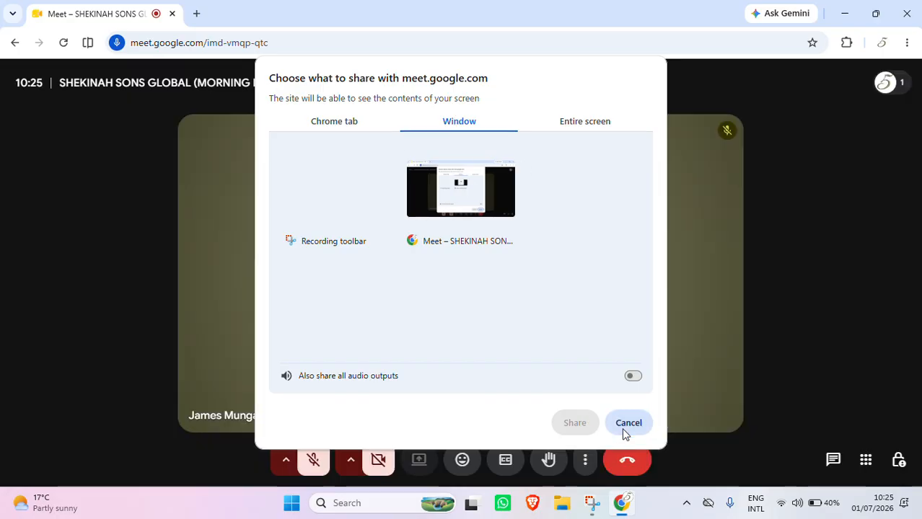
click(626, 426)
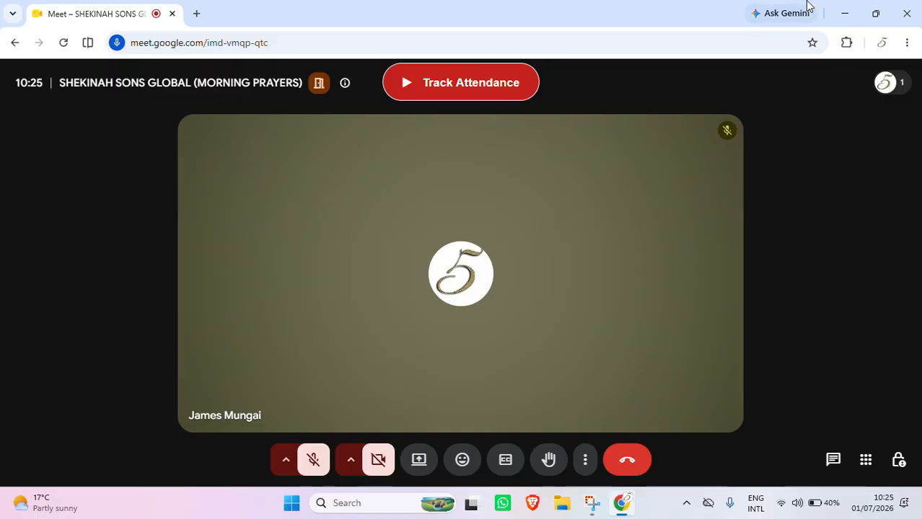
click(849, 14)
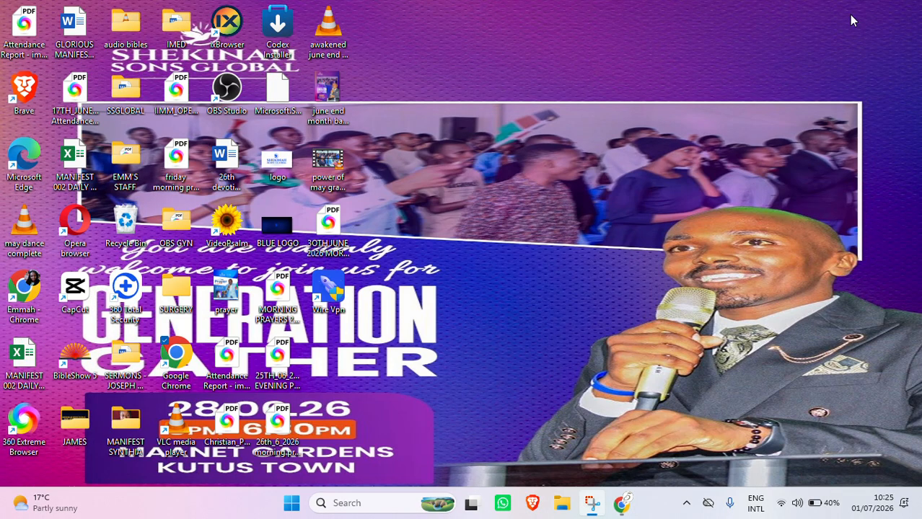
Step: Launch VideoPsalm 1.29 from its desktop shortcut and let it load
click(232, 235)
double_click(235, 235)
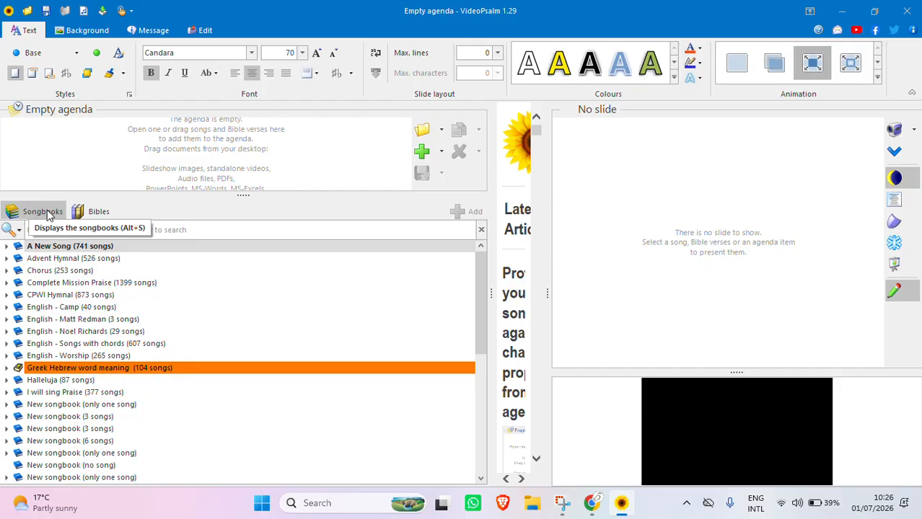
Step: Switch to the Bibles list, browse the NKJV Genesis 1 verses, and select the reference search box
click(88, 212)
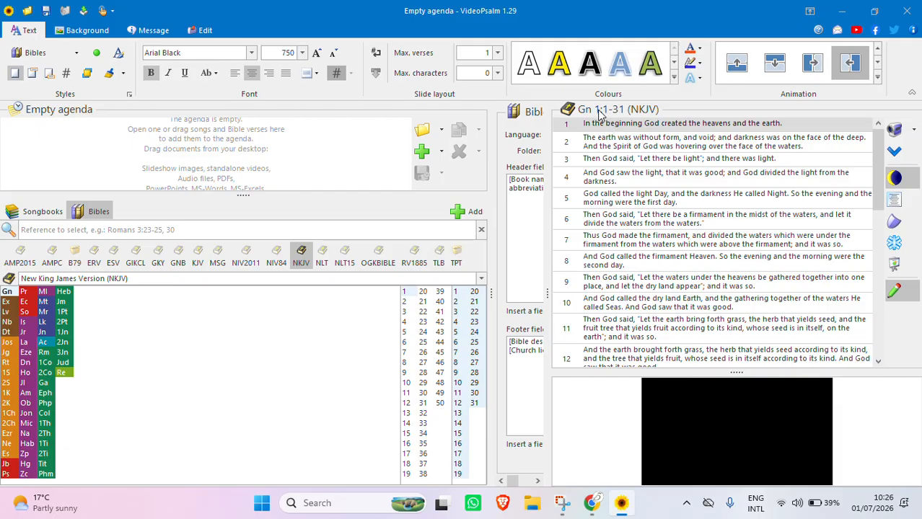
scroll(641, 261, down, 5)
scroll(637, 264, down, 3)
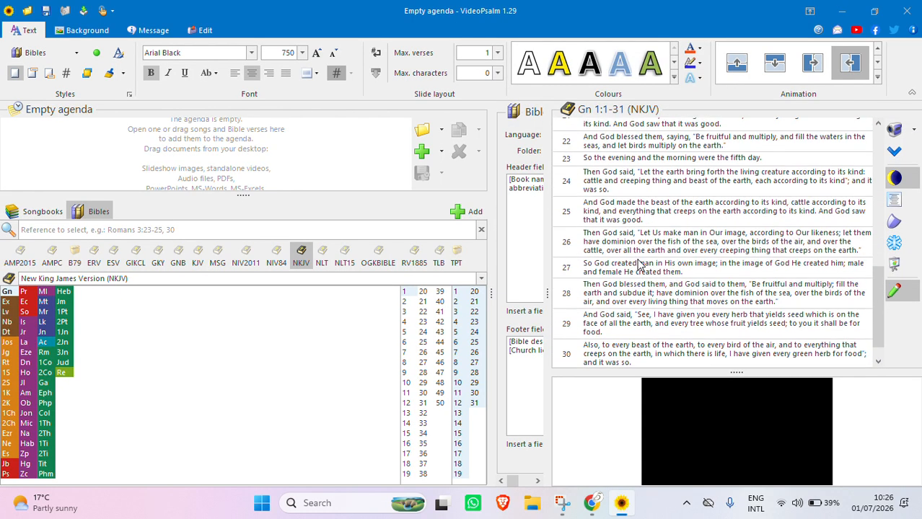
scroll(637, 264, up, 8)
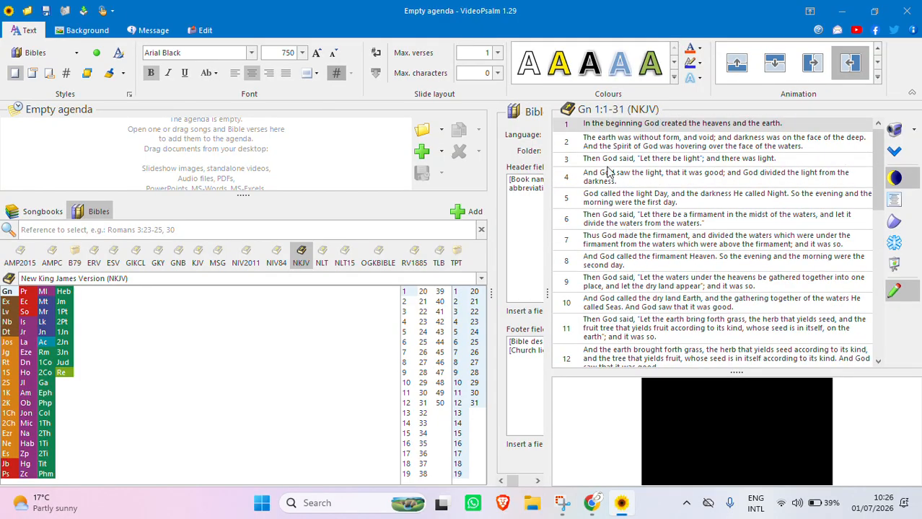
click(176, 230)
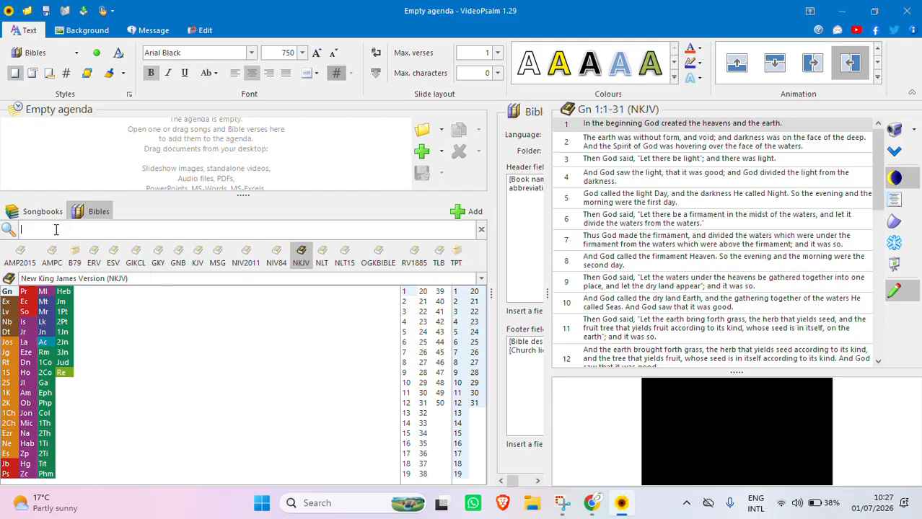
click(56, 229)
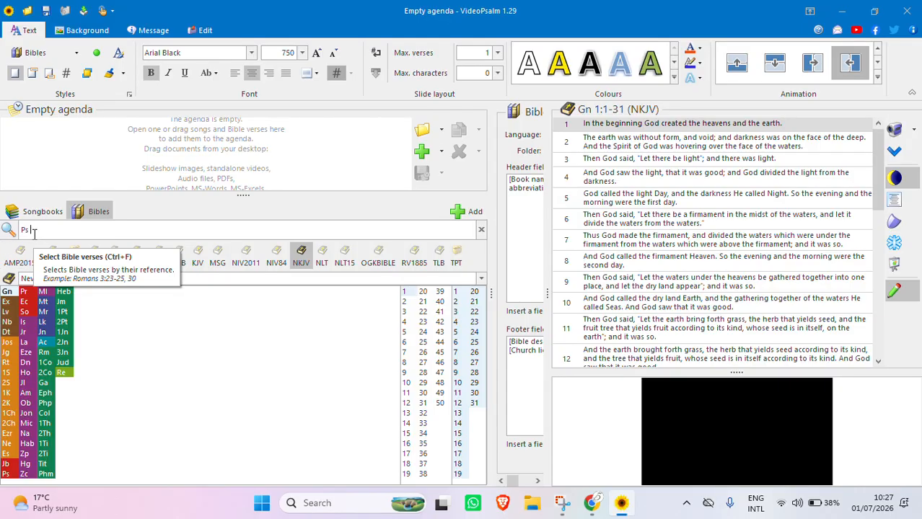
Step: Replace the partial reference with '1Ch 1 1' to preview 1 Chronicles 1:1 NKJV
drag(32, 233, 21, 232)
key(BackSpace)
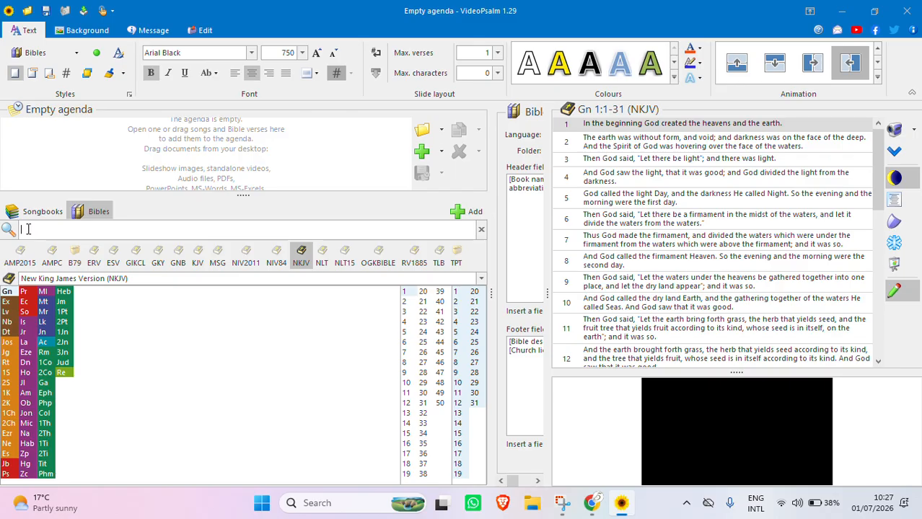
text(1Ch 1)
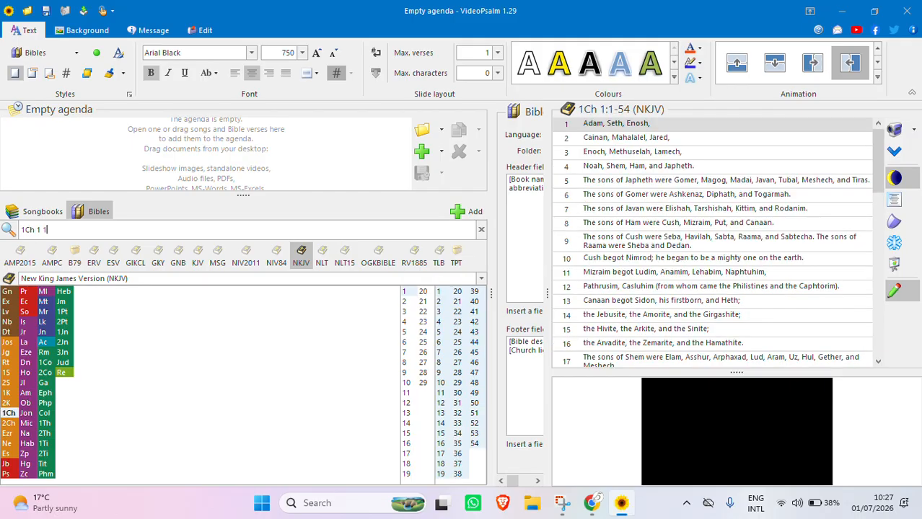
text( 1)
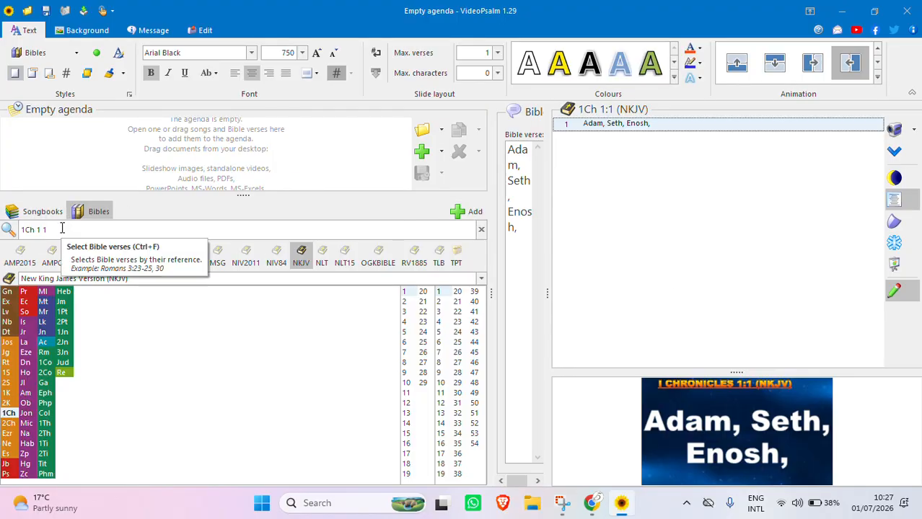
drag(50, 229, 22, 231)
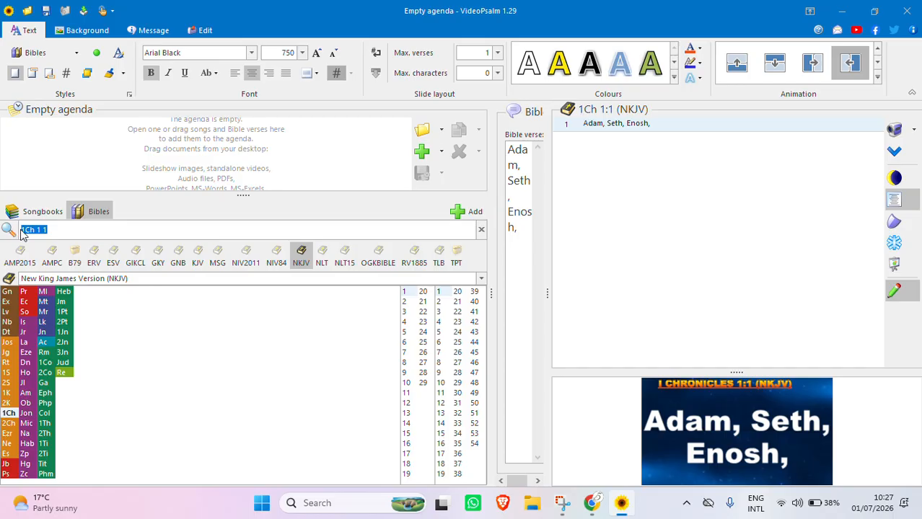
Step: Enter '1Co 1 1' to preview 1 Corinthians 1:1 NKJV, then delete the reference
key(BackSpace)
text(1Co 1 1)
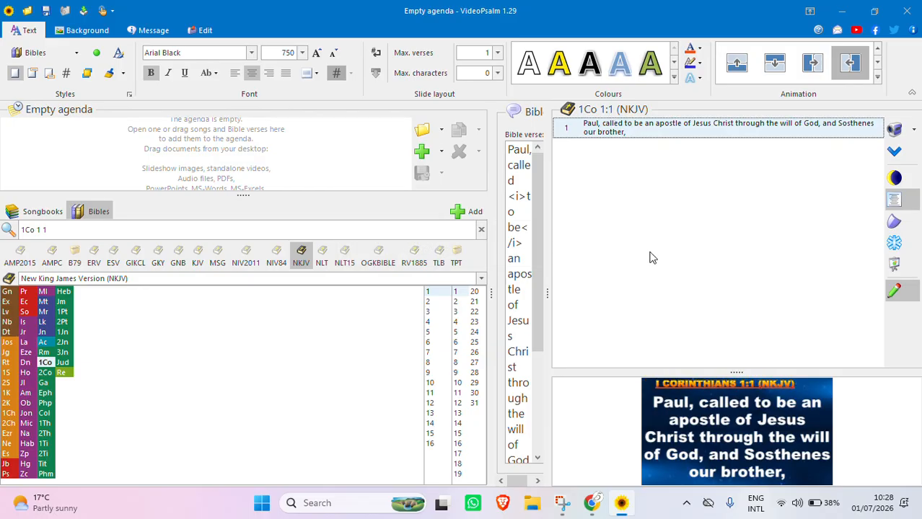
click(67, 229)
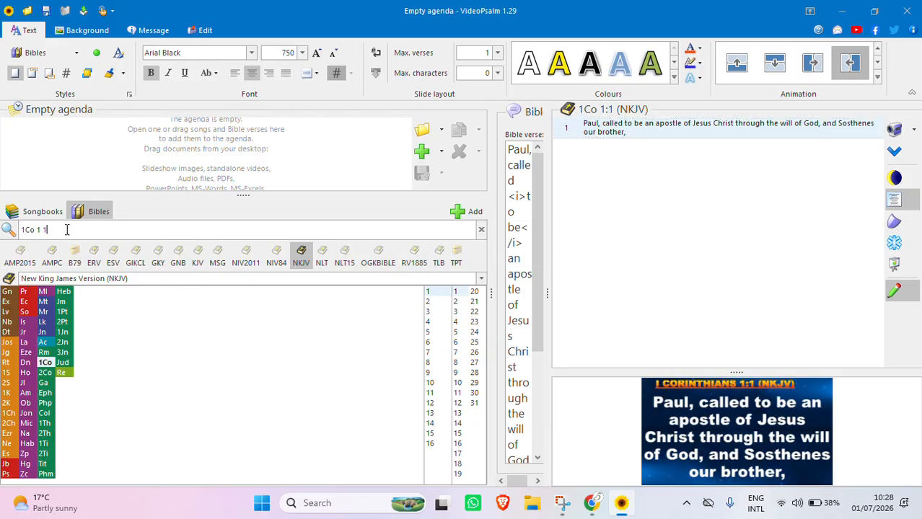
drag(66, 229, 17, 229)
key(BackSpace)
Step: Enter 'Jn 1 12', enlarge the John 1:12 NKJV slide preview, and present it live
text(Jn)
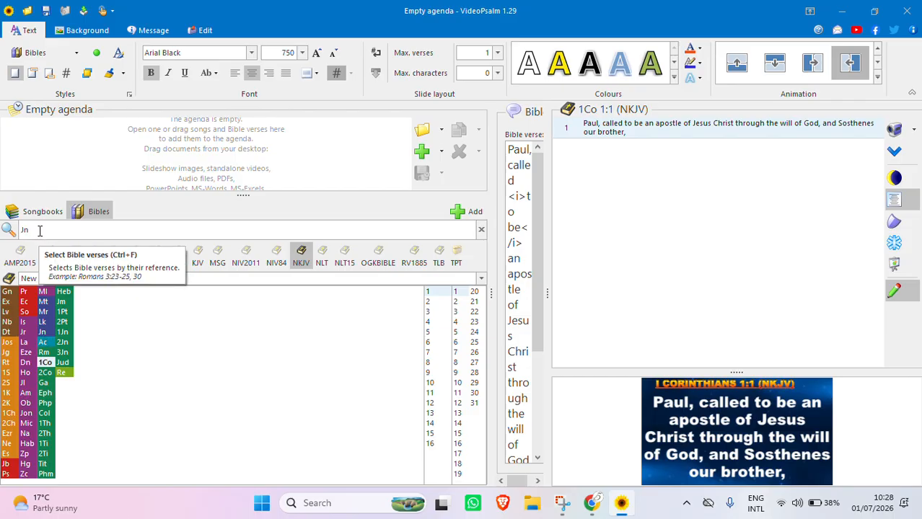
text( 1)
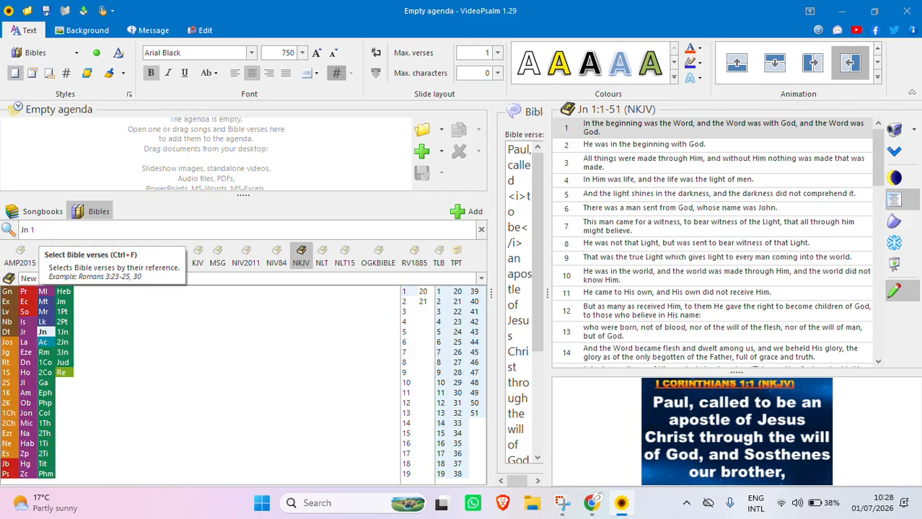
text( 12)
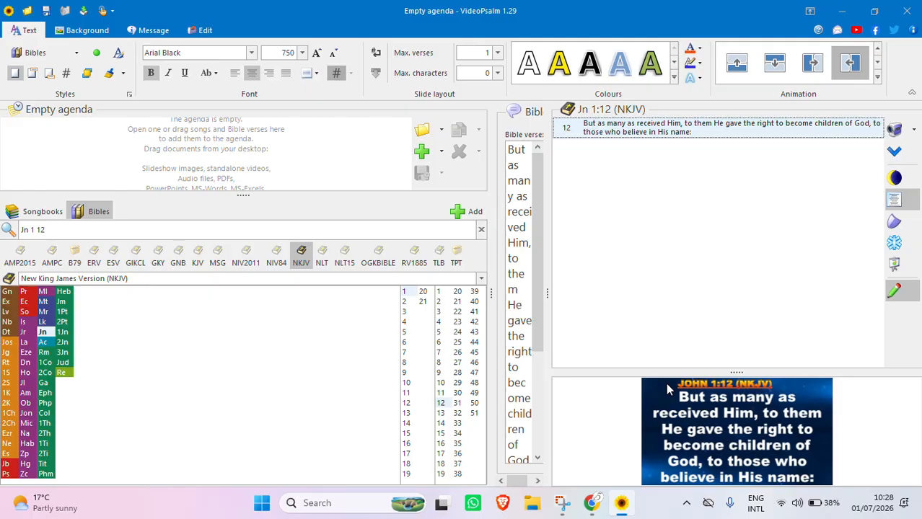
drag(736, 373, 736, 329)
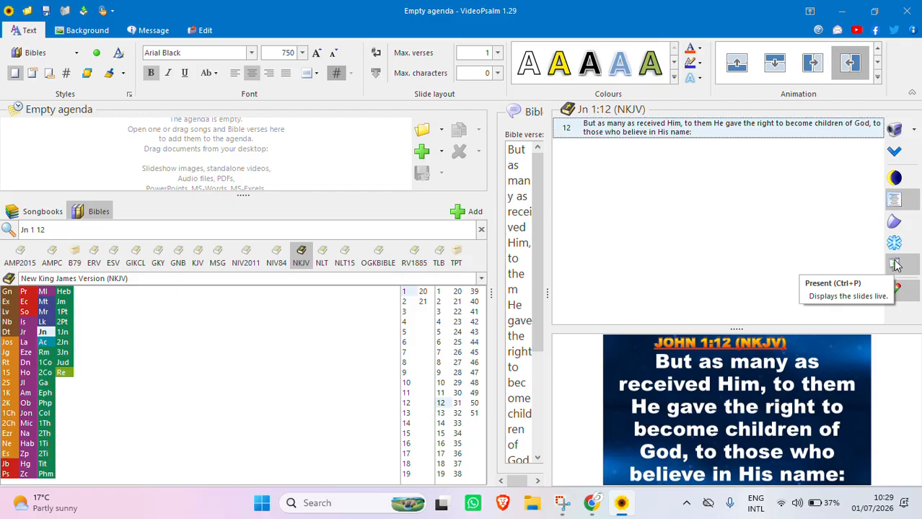
click(895, 265)
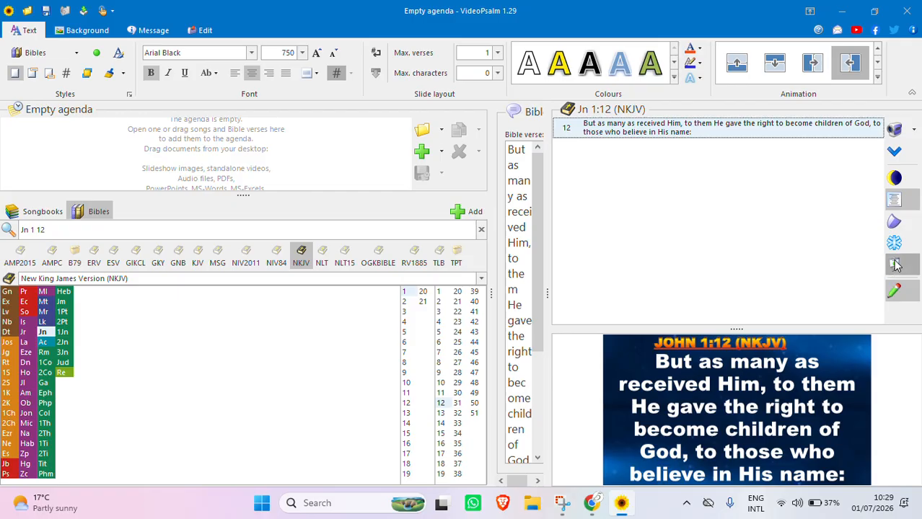
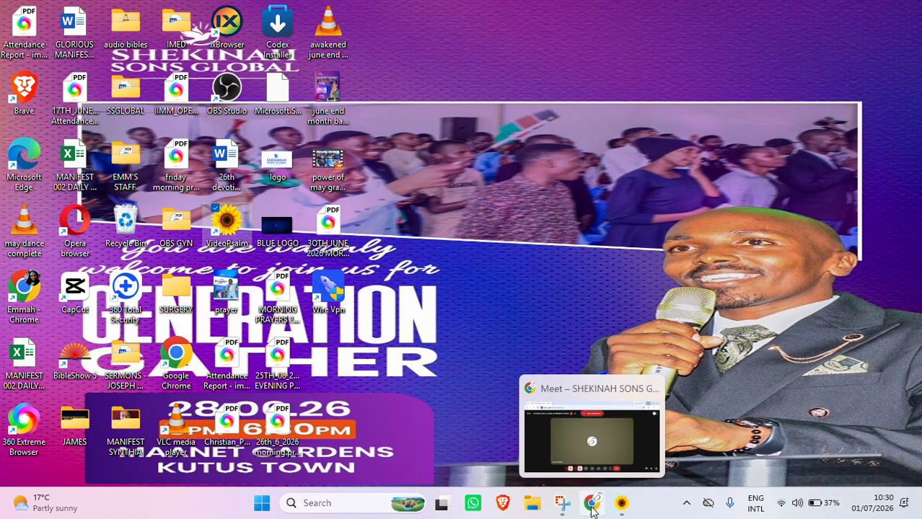
Step: Share the VideoPsalm Video-projector window, showing the John 1:12 slide, to the Meet call
click(591, 508)
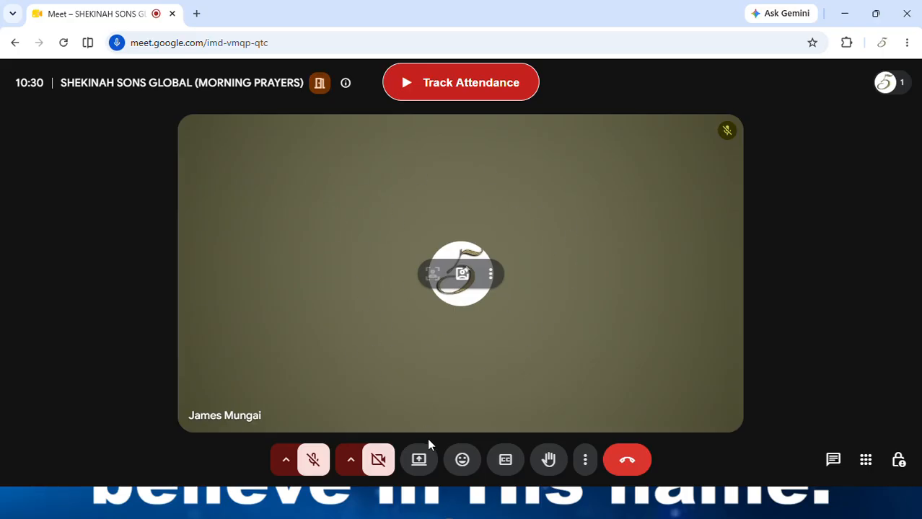
click(421, 460)
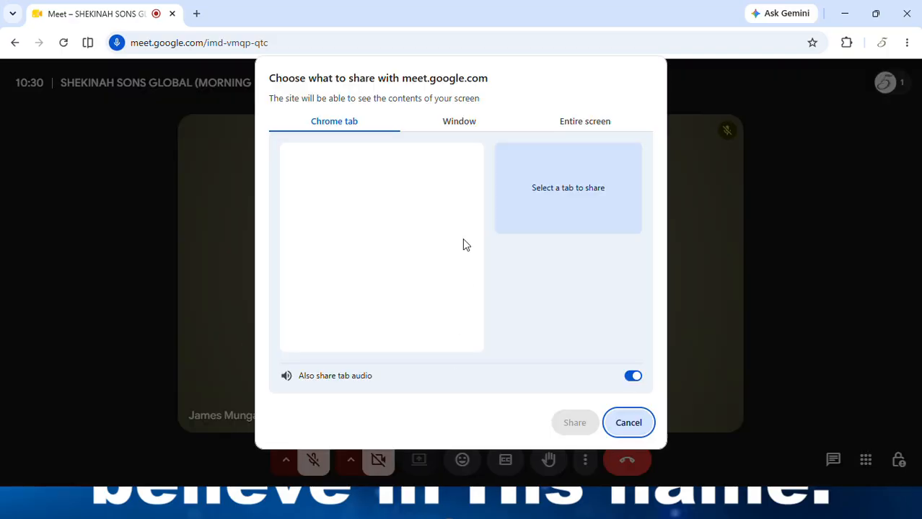
click(459, 127)
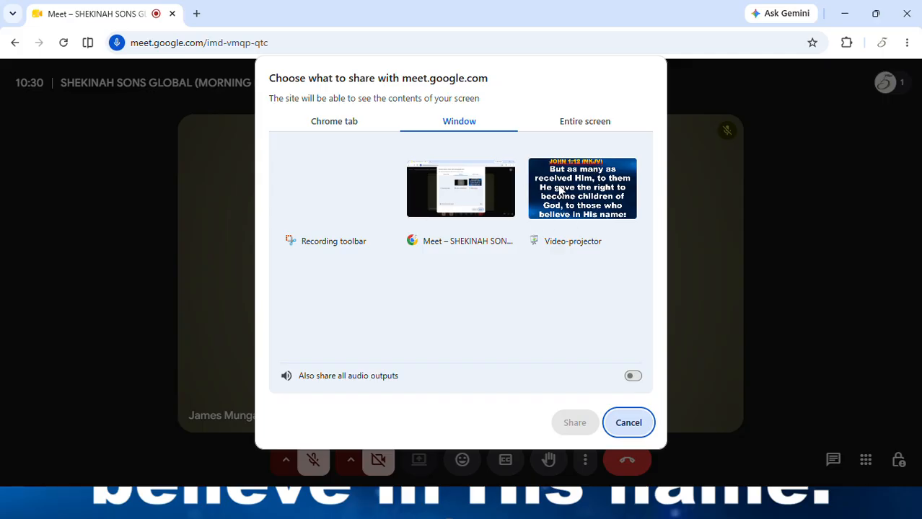
click(560, 190)
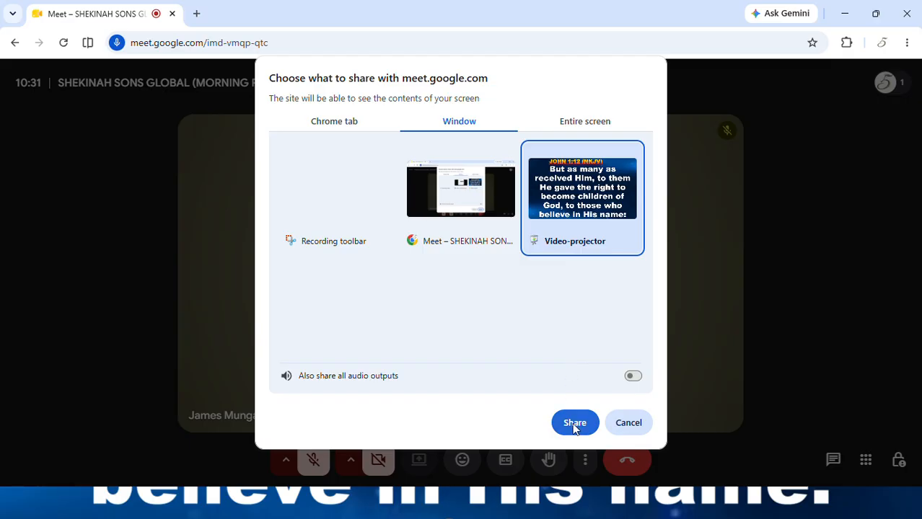
click(574, 424)
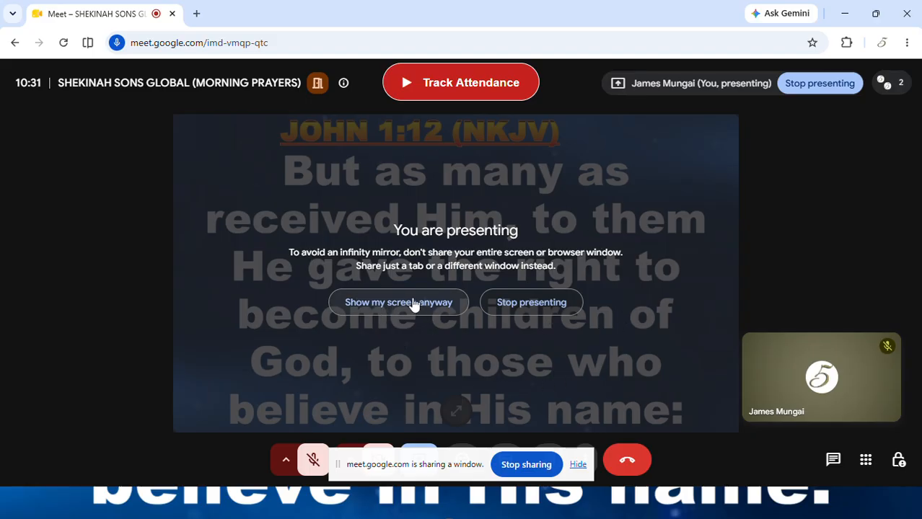
Step: Show the shared slide despite the mirror warning, hide the sharing bar, and minimize to the desktop
click(427, 303)
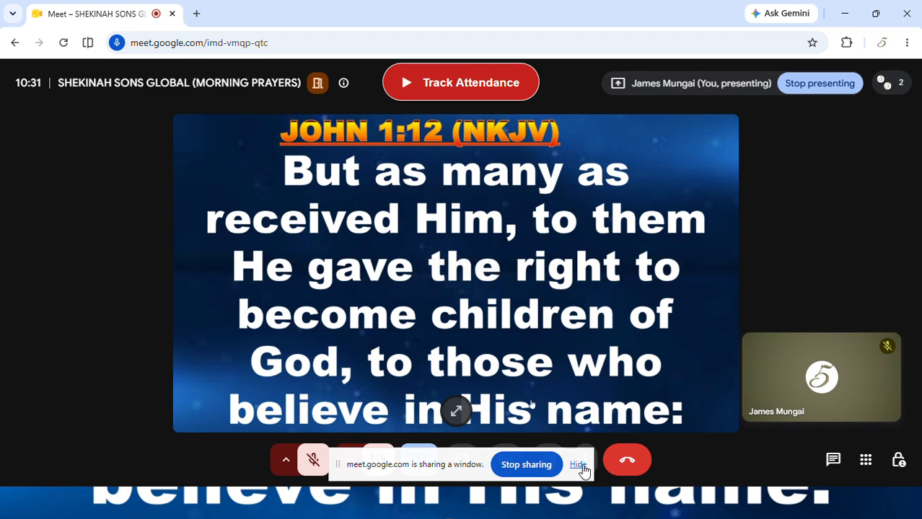
click(582, 467)
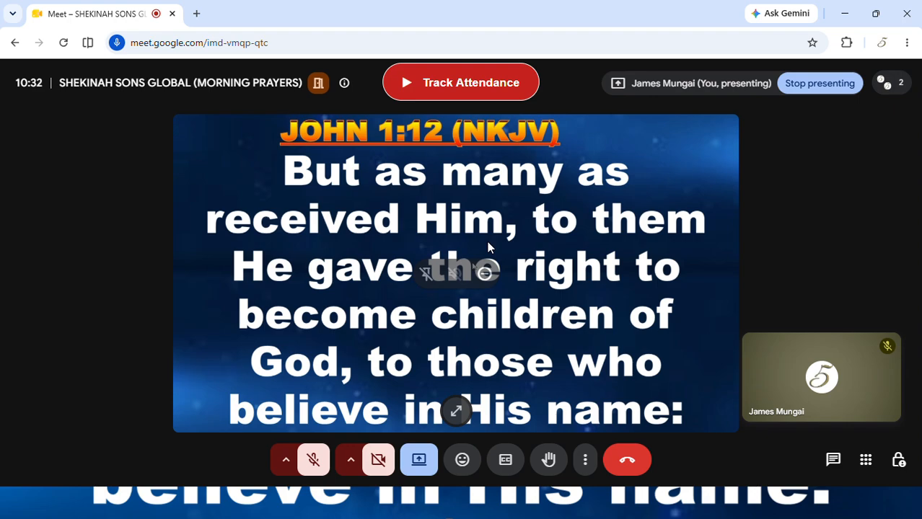
key(super+d)
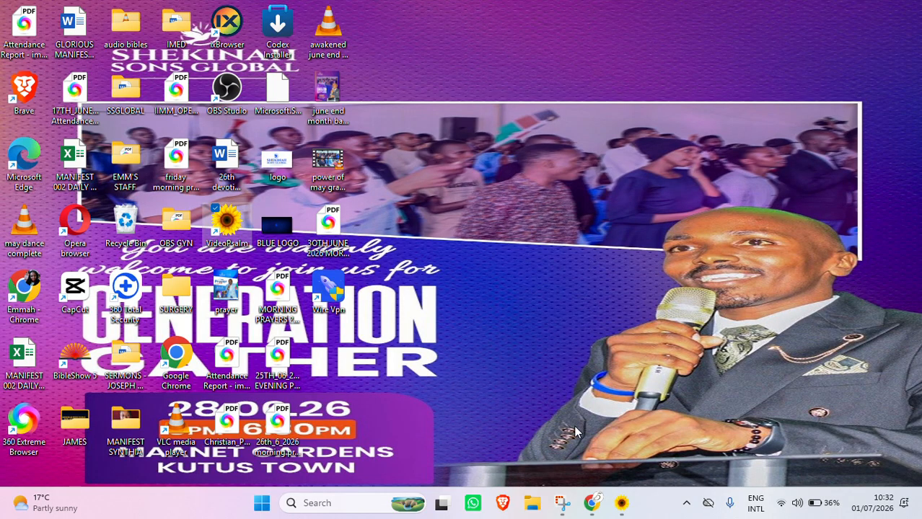
Step: Bring VideoPsalm back to the front and erase the 'Jn 1 12' reference from the Bible search
mouse_move(621, 503)
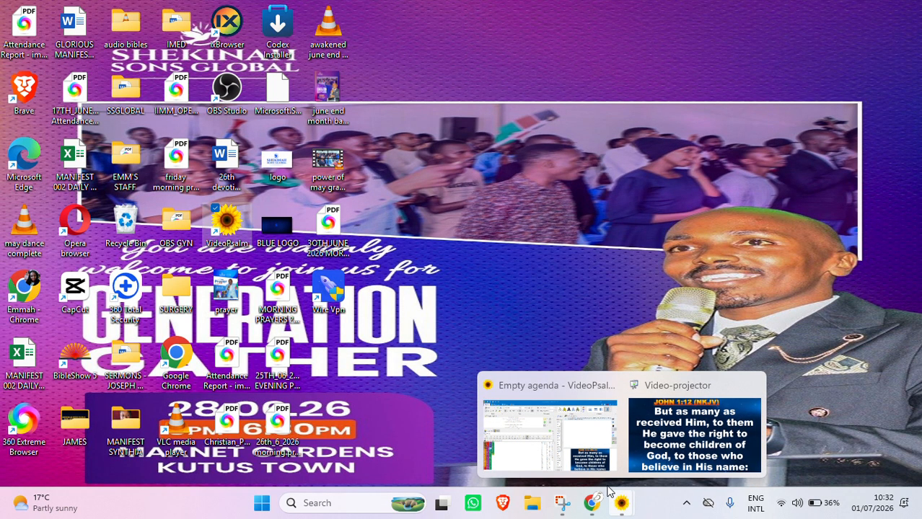
mouse_move(648, 467)
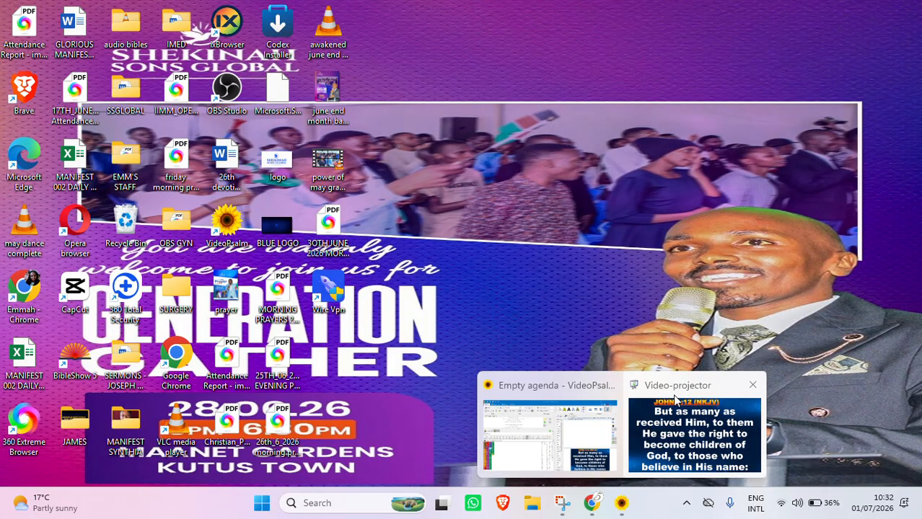
mouse_move(644, 417)
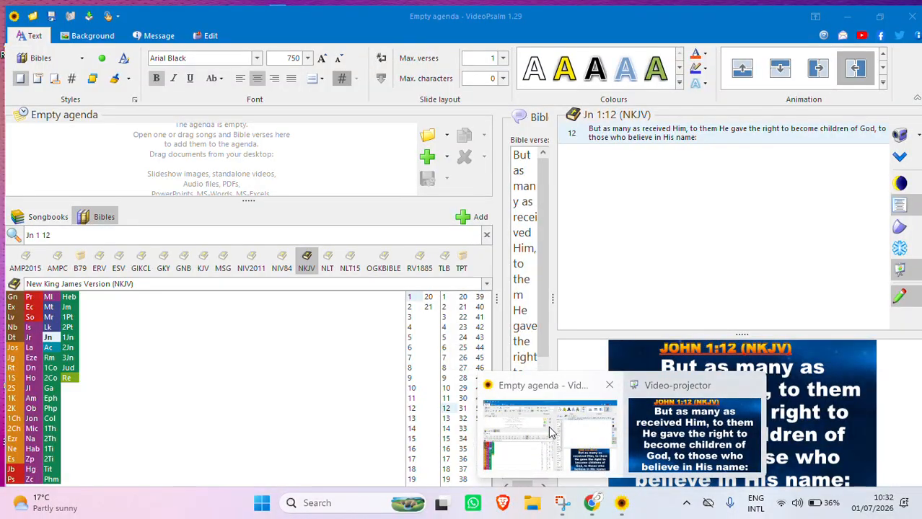
click(549, 432)
click(166, 234)
key(ctrl+a)
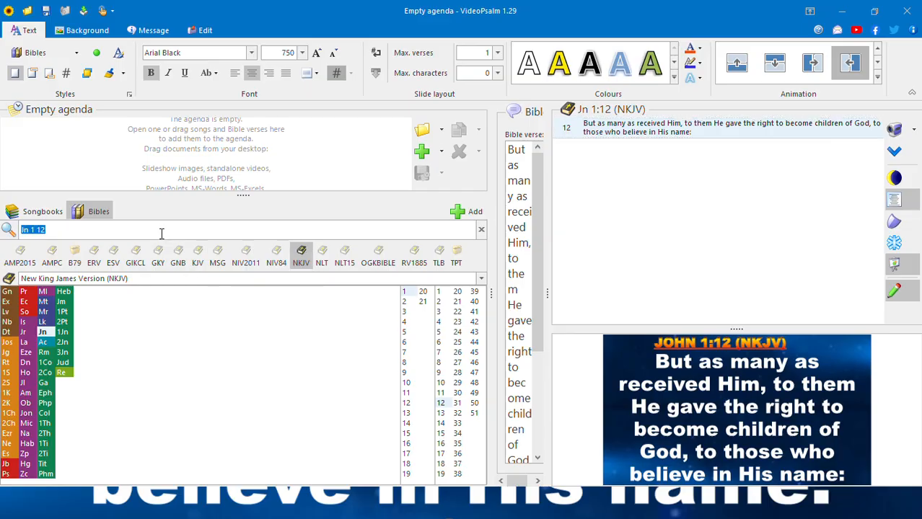
key(BackSpace)
Step: Project 1 John 3:8 by entering '1Jn 3 8' in the Bible search, then minimize VideoPsalm
click(235, 226)
text(1Jn)
text(3)
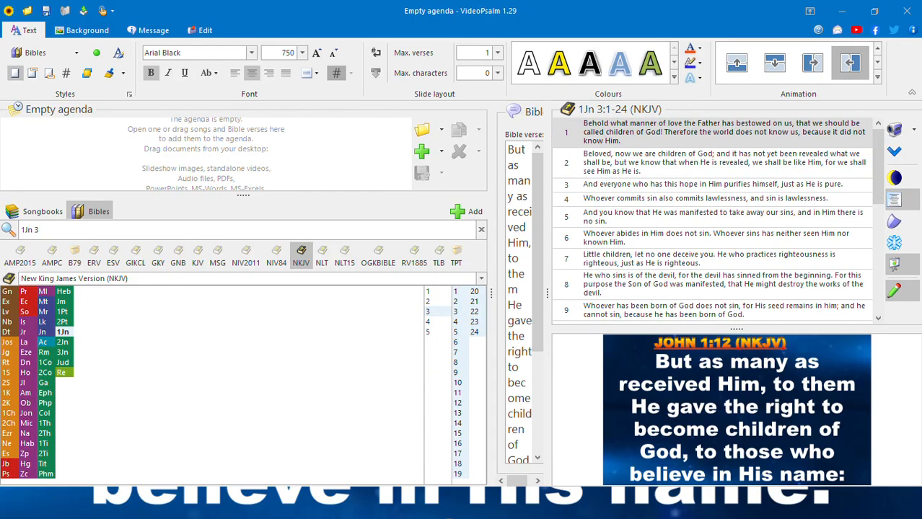
text( 8)
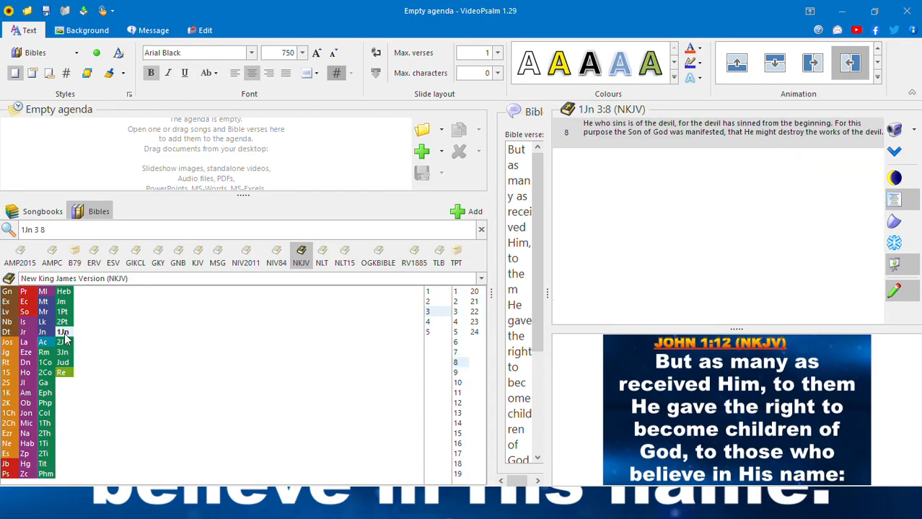
key(BackSpace)
key(BackSpace)
key(BackSpace)
key(BackSpace)
key(BackSpace)
key(BackSpace)
key(BackSpace)
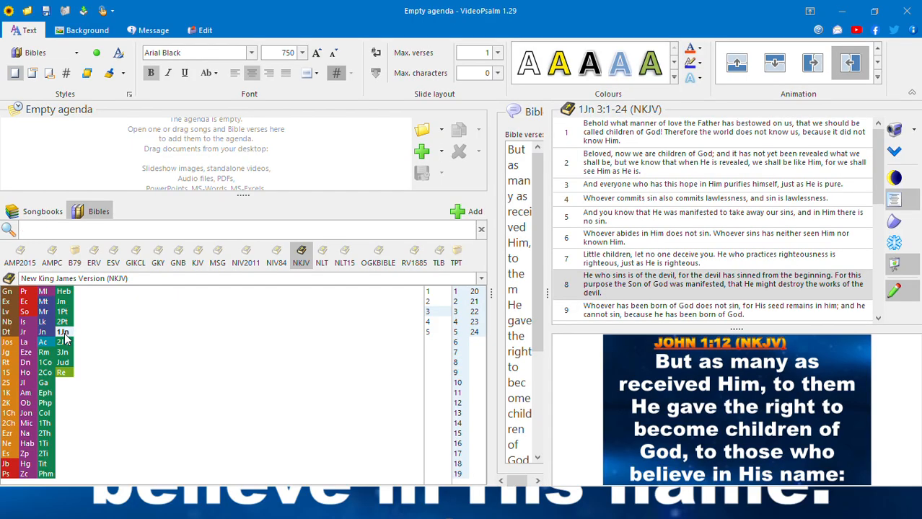
text(1Jn 3 8)
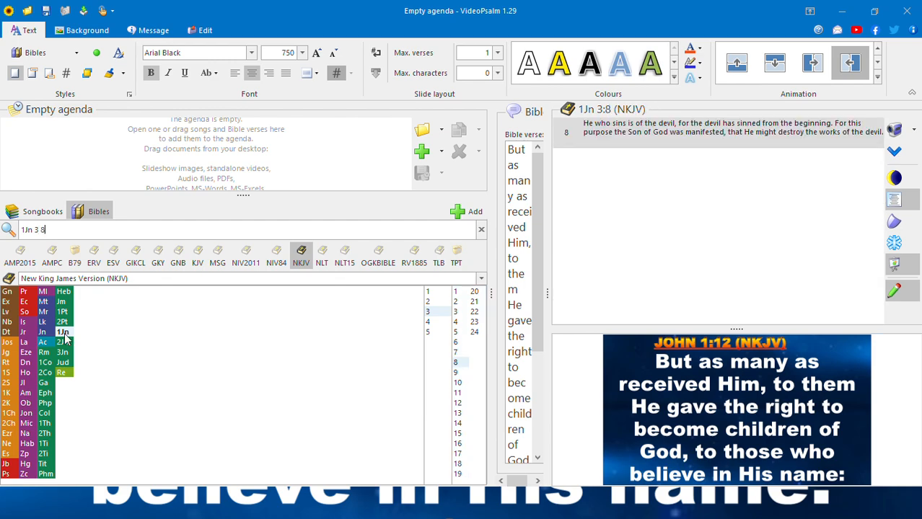
key(Return)
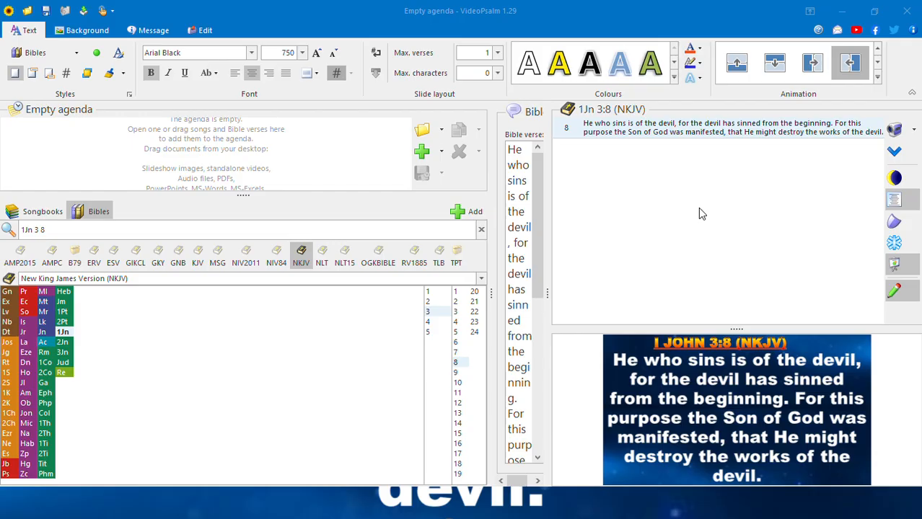
key(super+d)
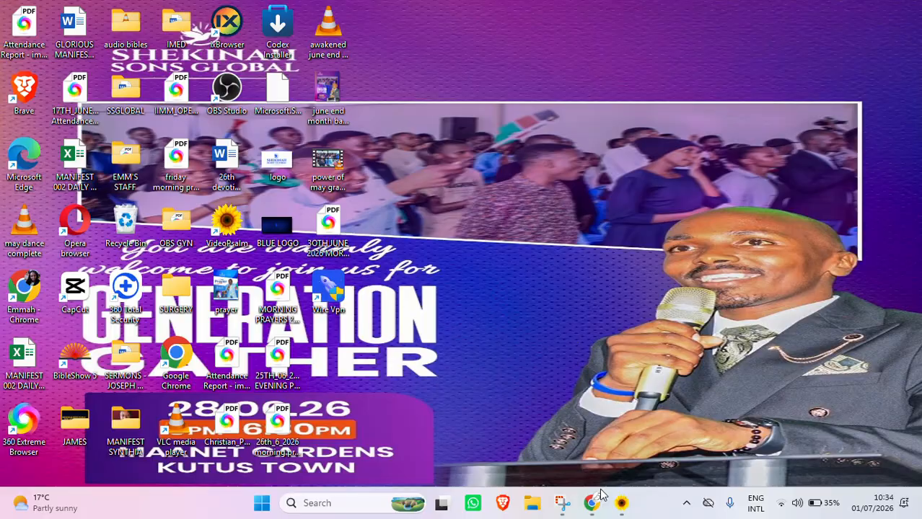
click(591, 503)
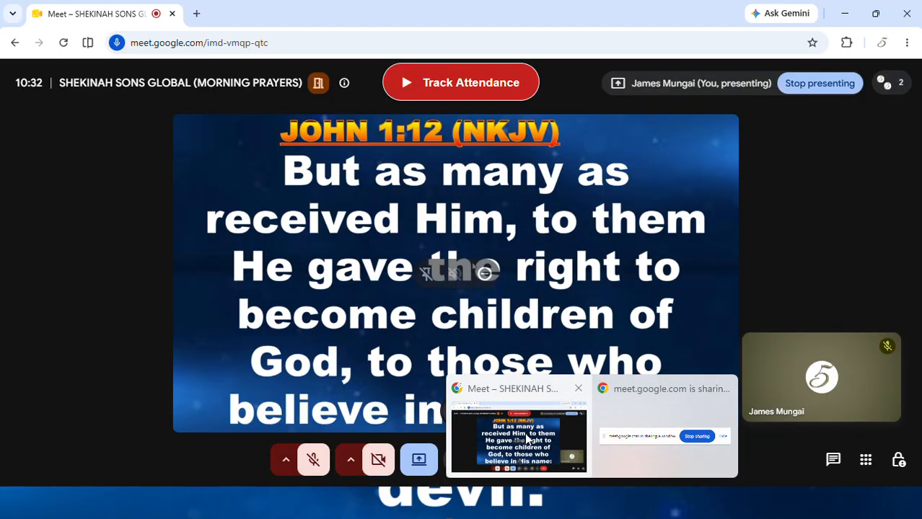
Step: Bring the Meet call window forward, now sharing the 1 John 3:8 slide
click(526, 439)
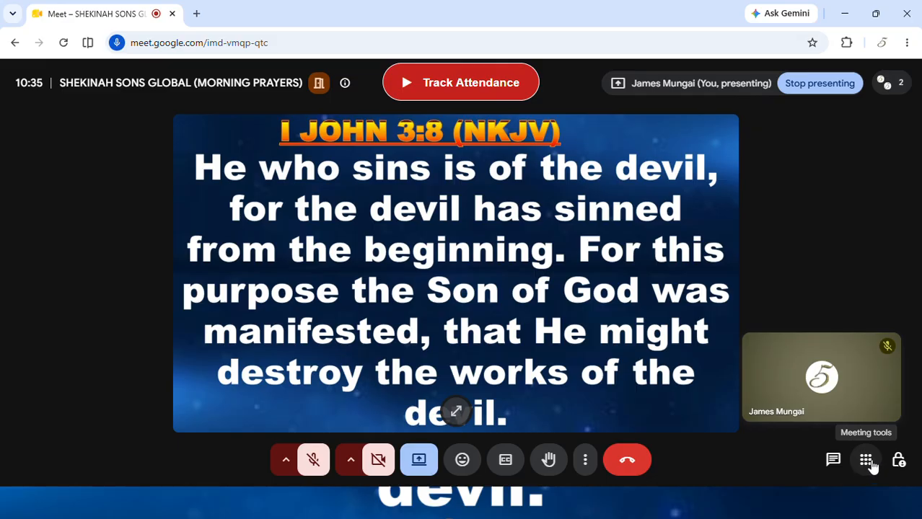
Step: Open Meet Attendance Tracker from the installed add-ons in Meeting tools and start its sign-in
click(868, 463)
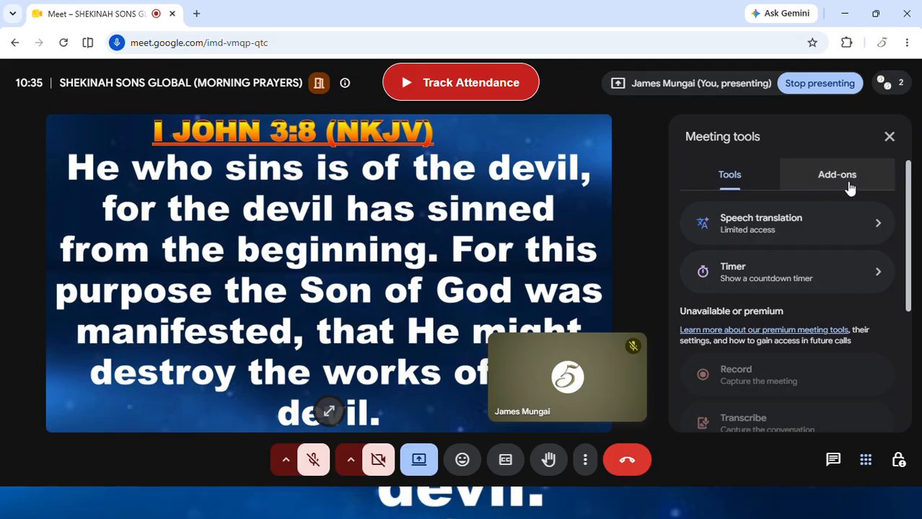
click(850, 186)
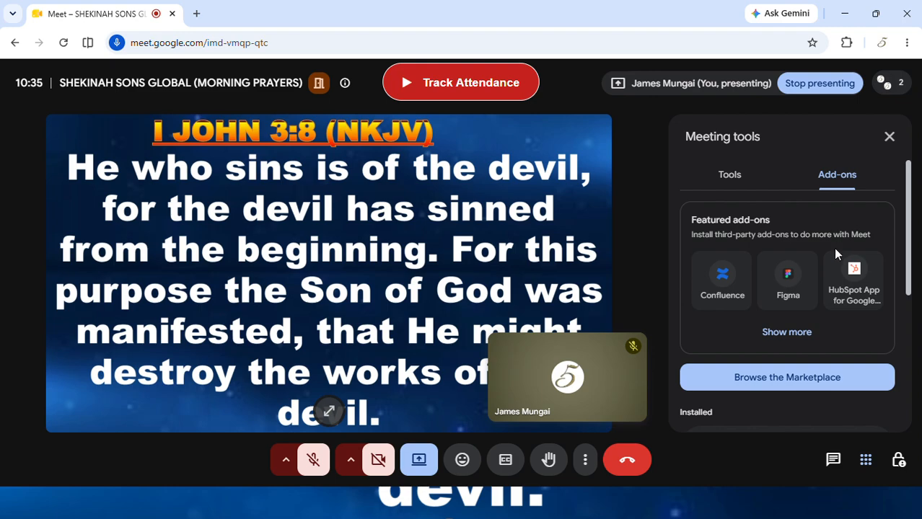
scroll(823, 313, down, 2)
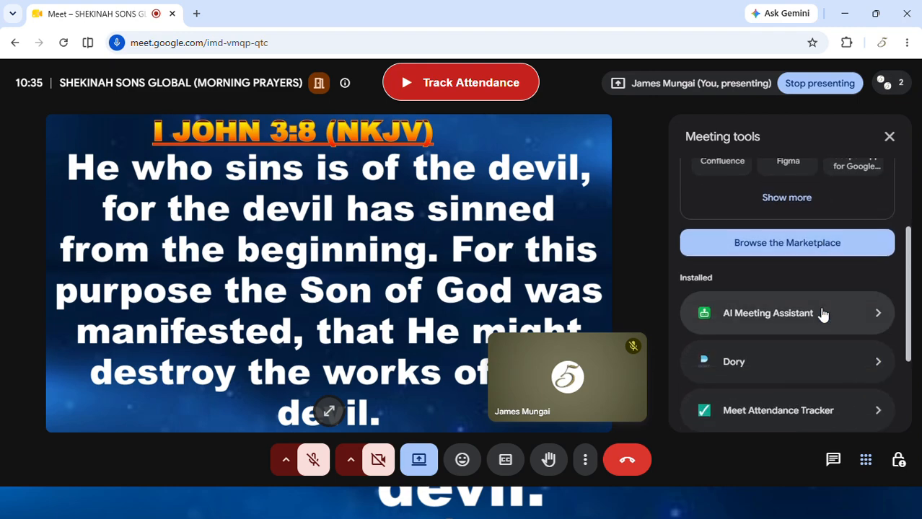
scroll(823, 313, down, 1)
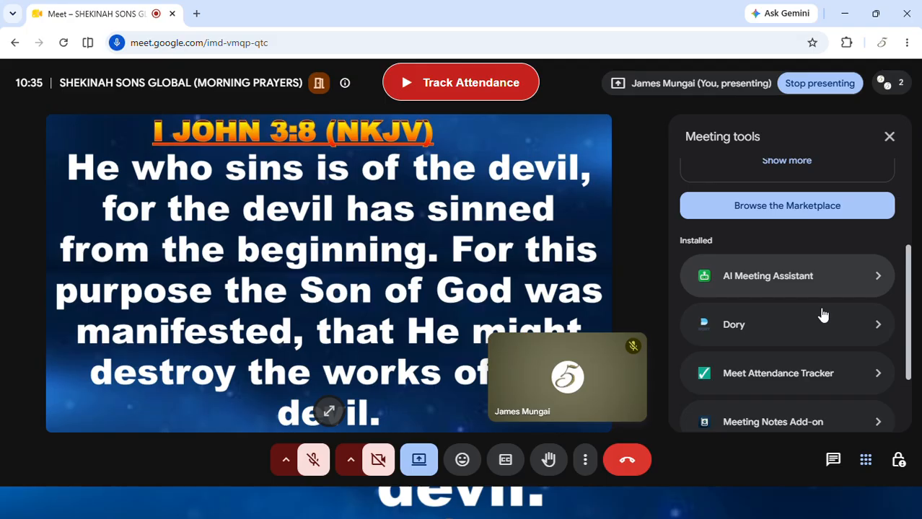
scroll(822, 313, down, 1)
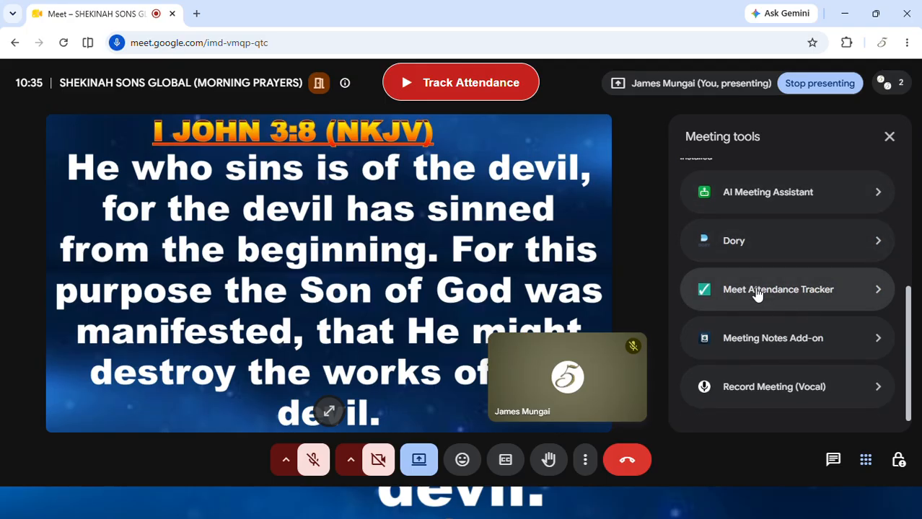
click(756, 294)
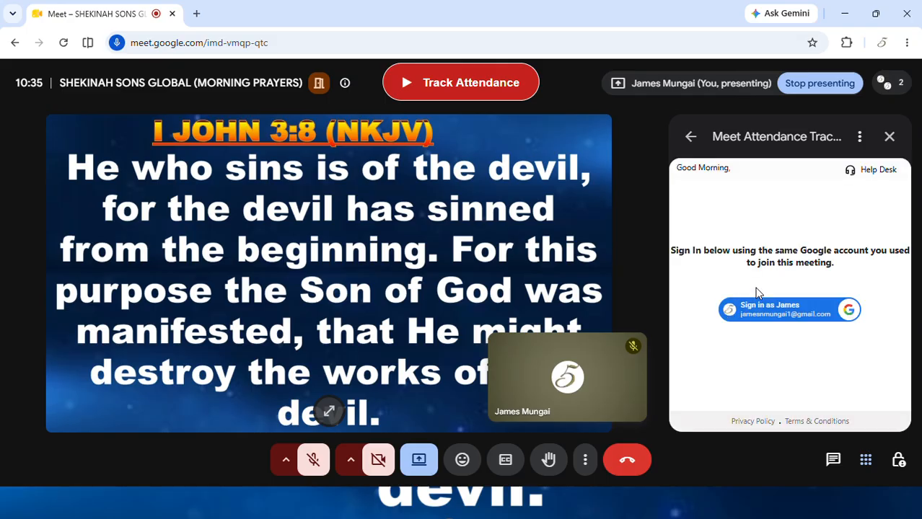
click(764, 310)
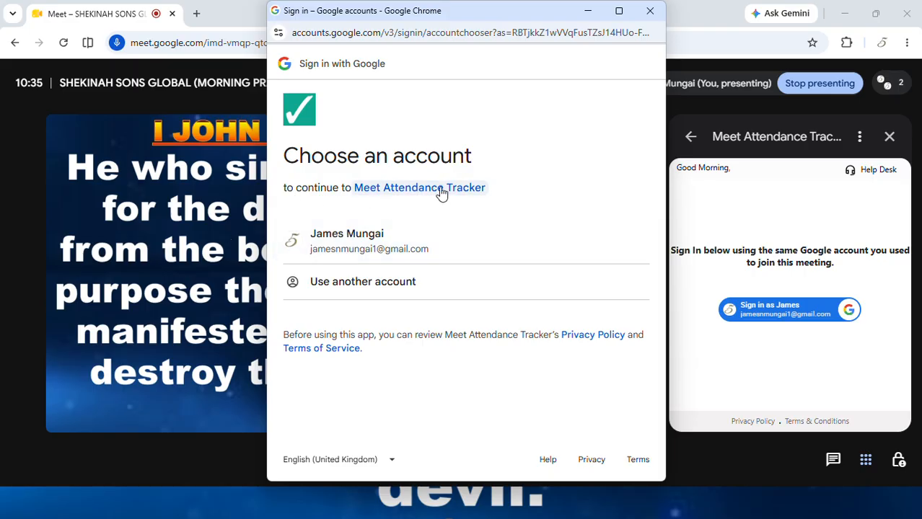
Step: Sign in with the Google account and open the live attendance report in a new tab
click(356, 254)
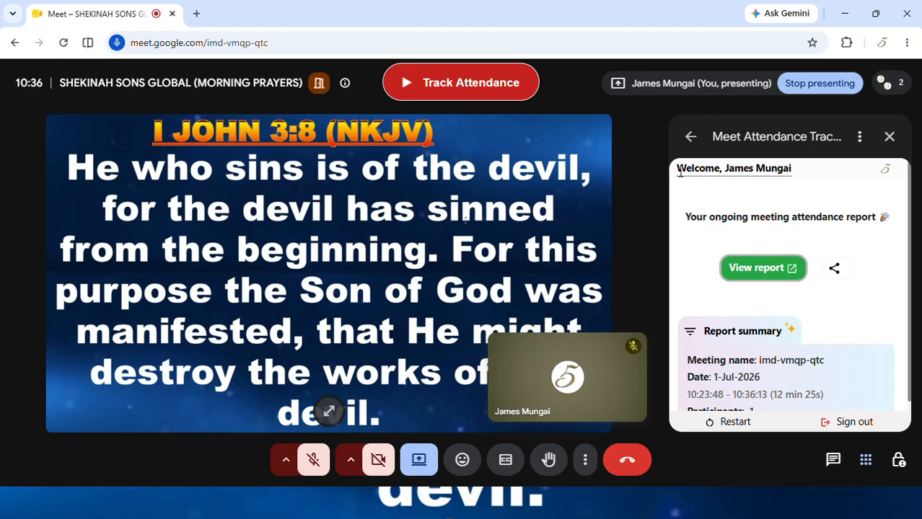
scroll(749, 238, down, 1)
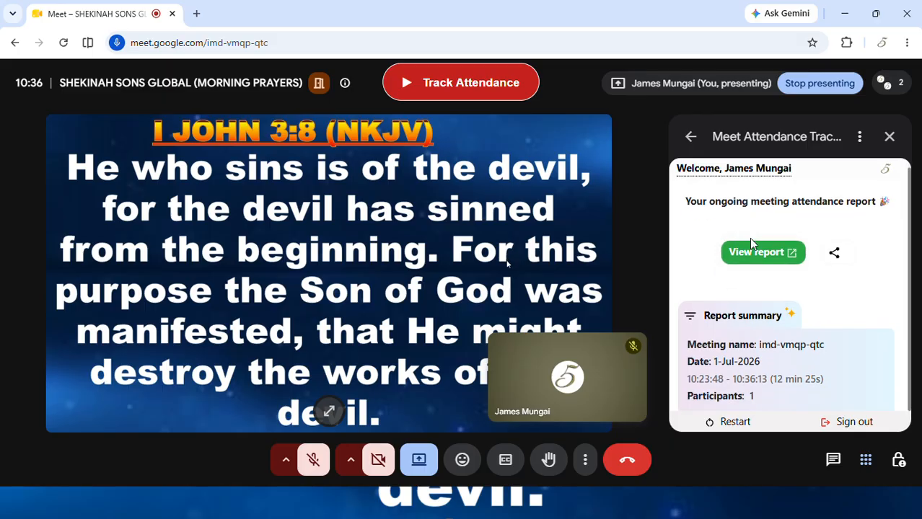
scroll(743, 235, up, 1)
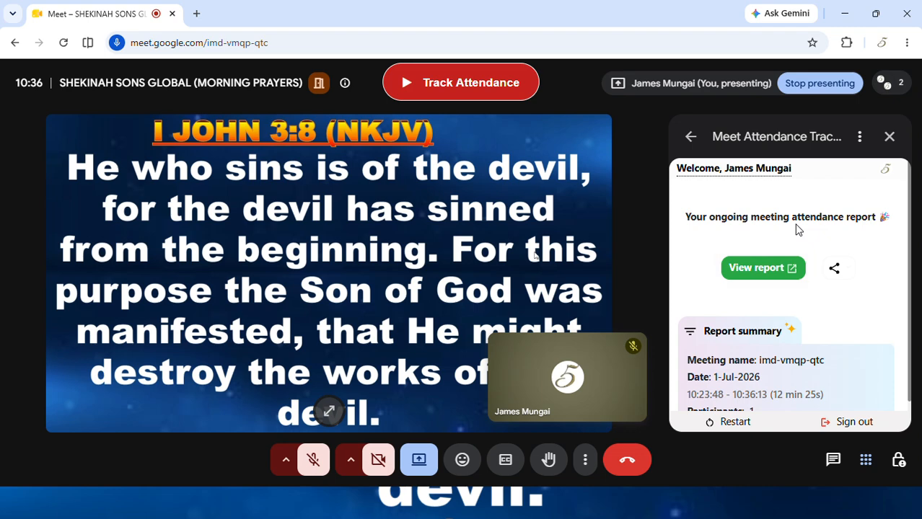
click(763, 268)
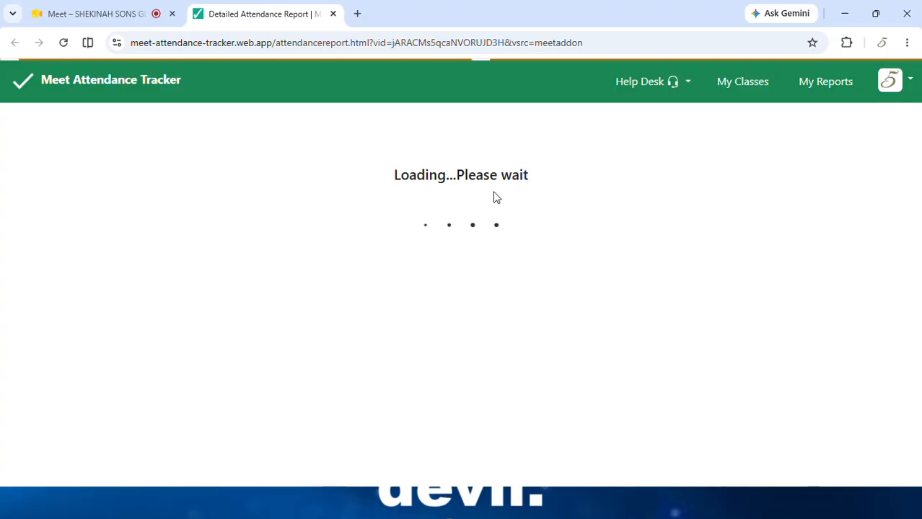
Step: Scroll through the imd-vmqp-qtc report: one participant at 98% over 12 min 25s
scroll(496, 198, down, 1)
scroll(495, 197, up, 1)
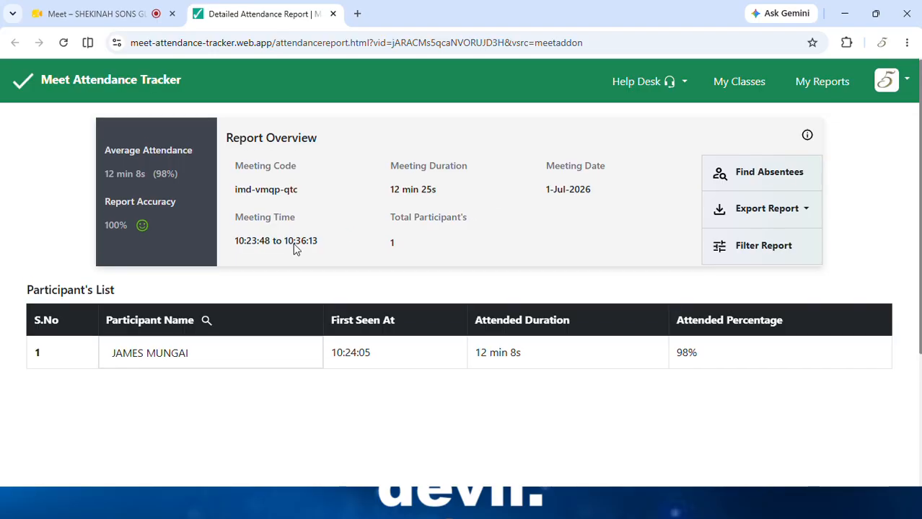
scroll(225, 360, down, 2)
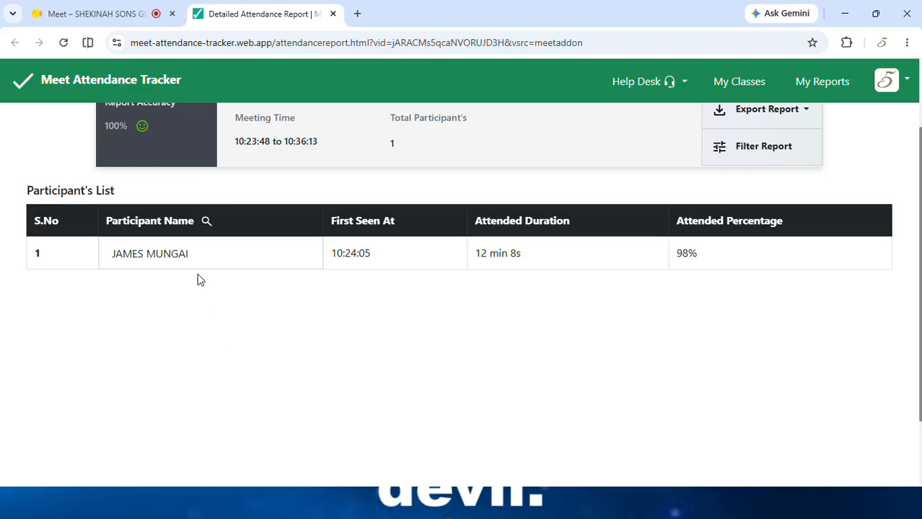
scroll(199, 280, down, 1)
scroll(200, 280, up, 2)
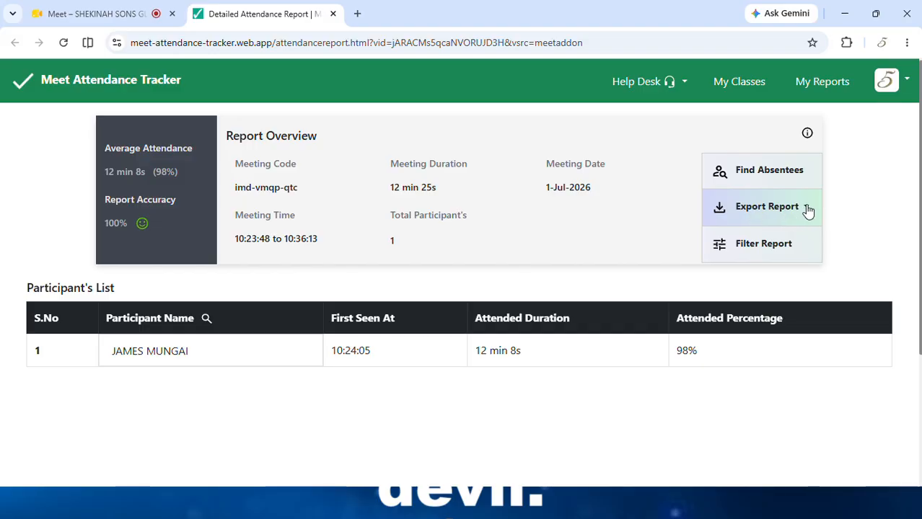
Step: Export the report as PDF, renaming it 'wednesday morning prayers'
click(808, 210)
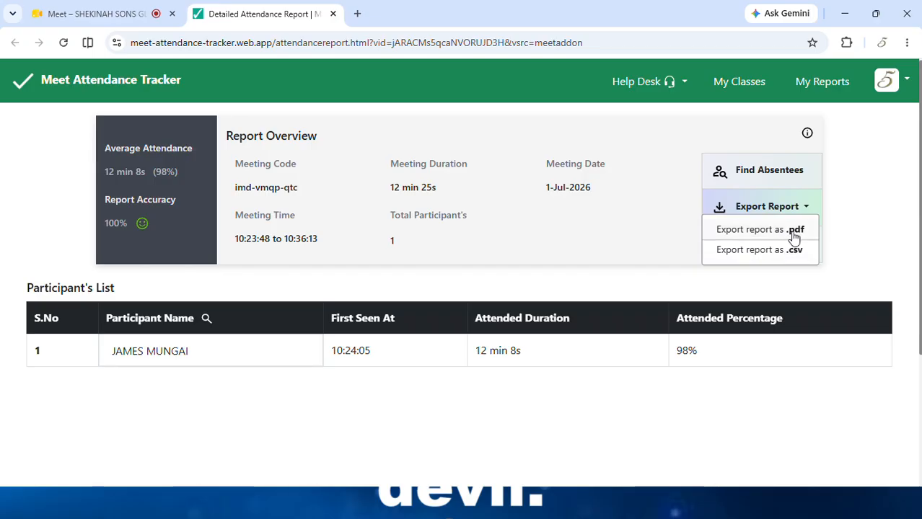
click(793, 231)
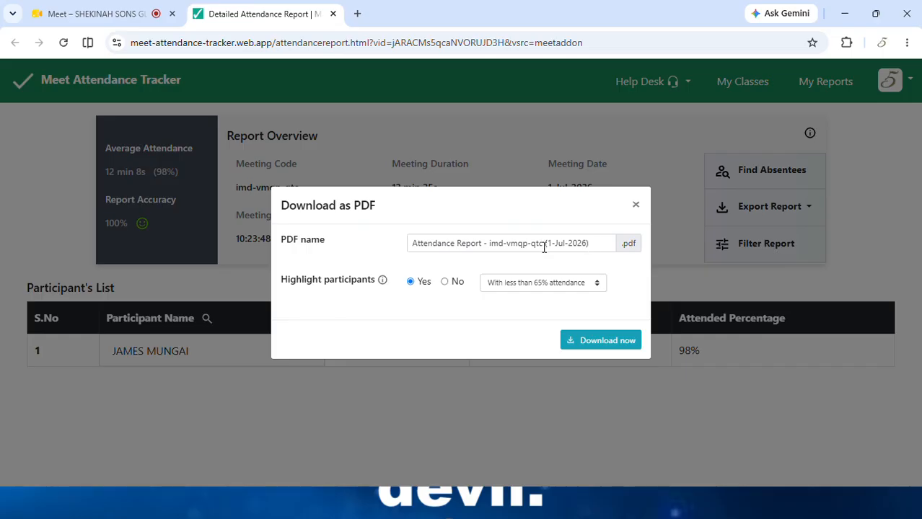
drag(543, 244, 408, 243)
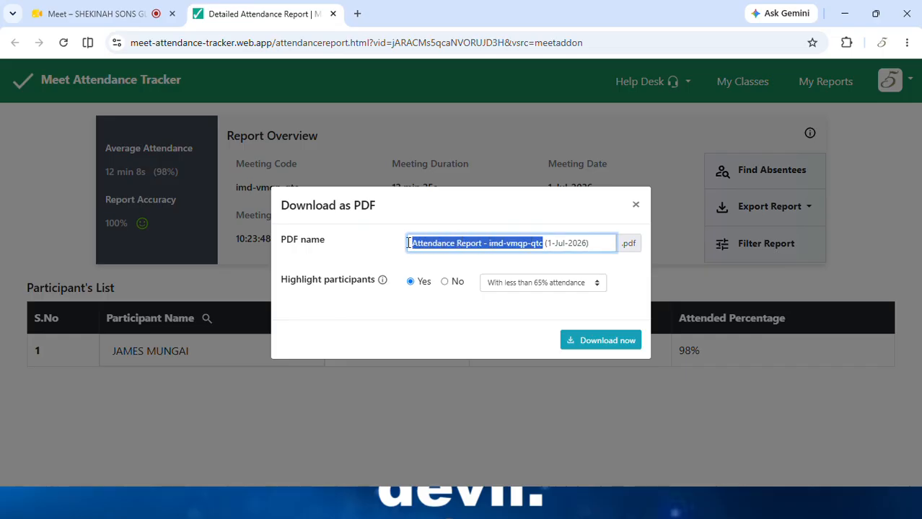
key(BackSpace)
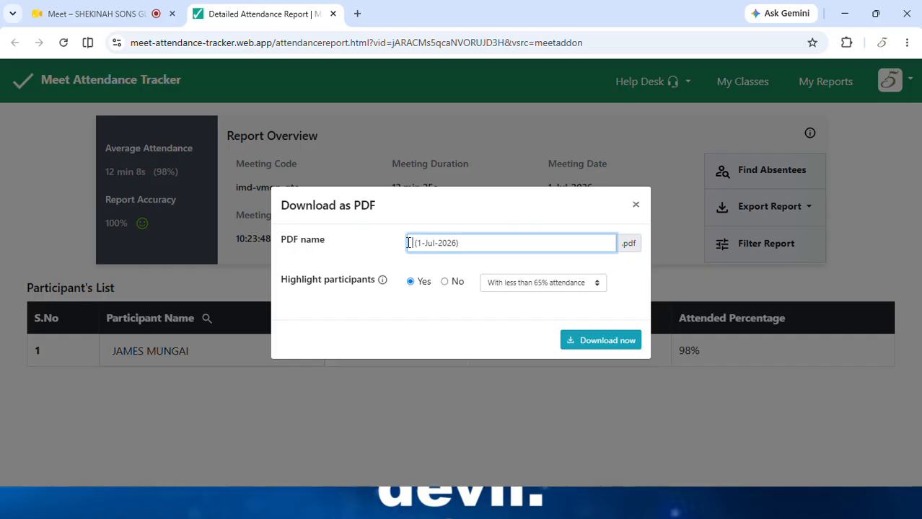
text(wednesdA)
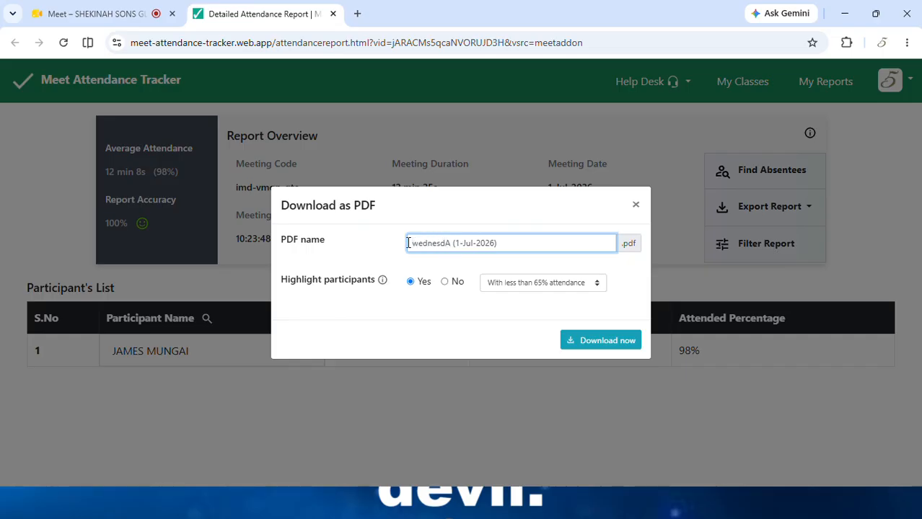
key(BackSpace)
text(A)
key(BackSpace)
text(ay )
text(mon)
text(ning p)
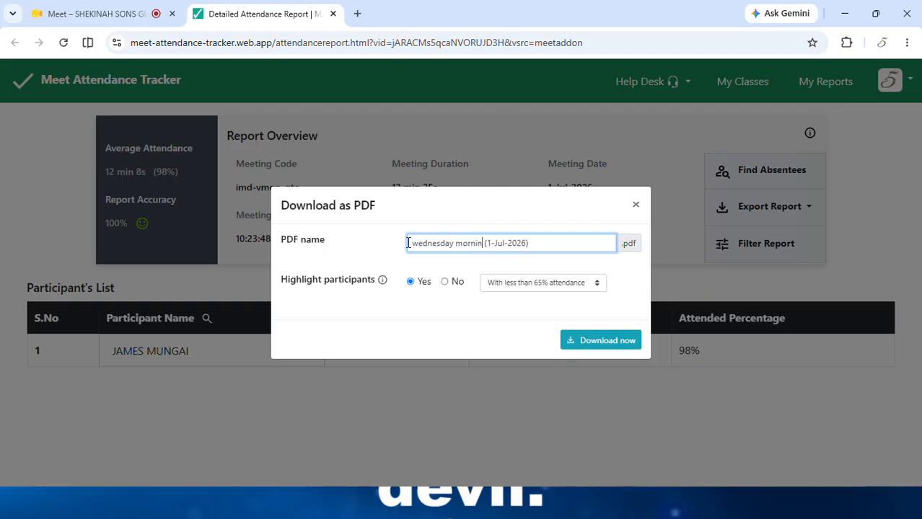
text(rayers)
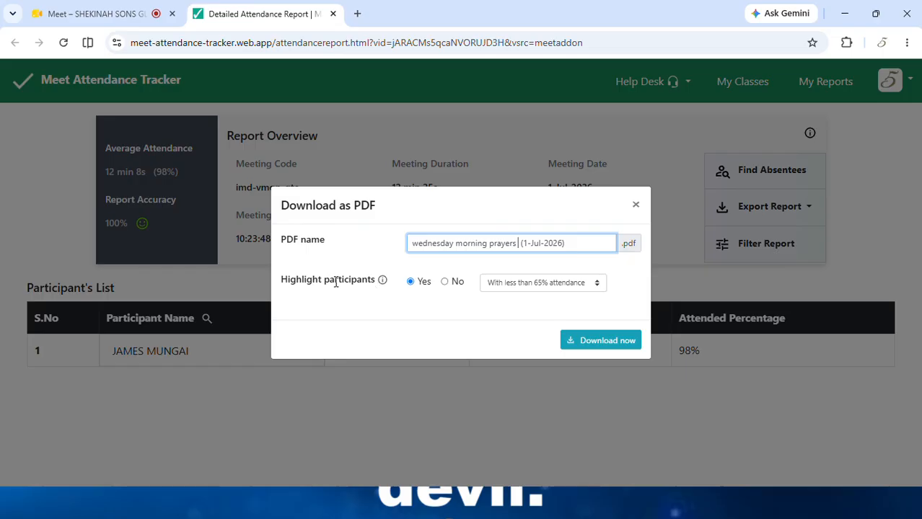
Step: Set Highlight participants to No and download the PDF
click(444, 282)
click(409, 283)
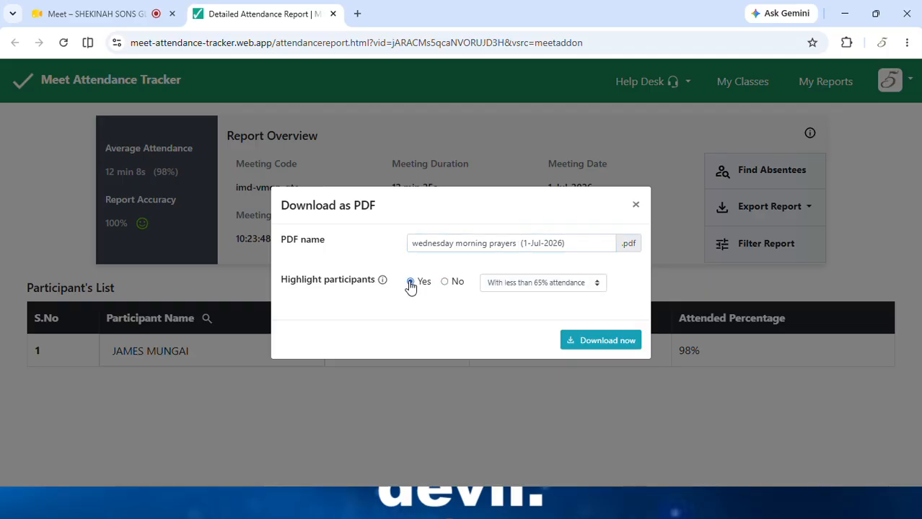
click(444, 282)
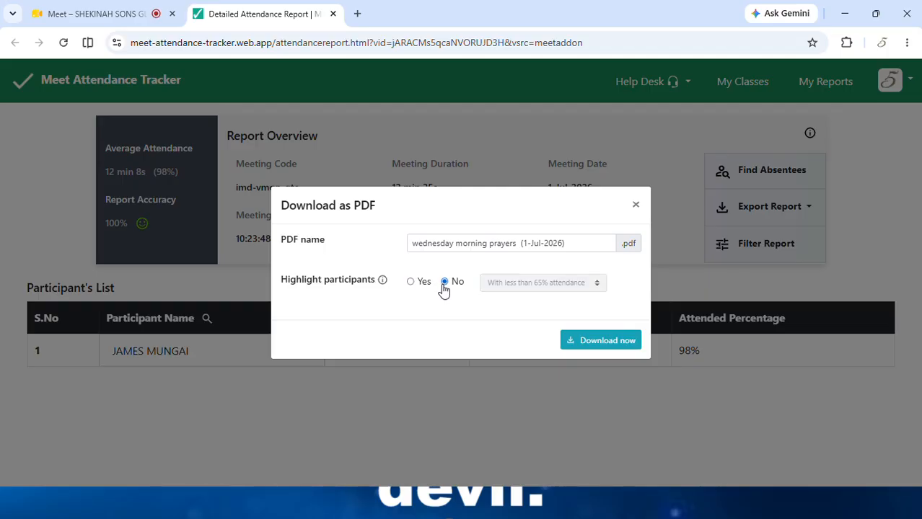
click(598, 344)
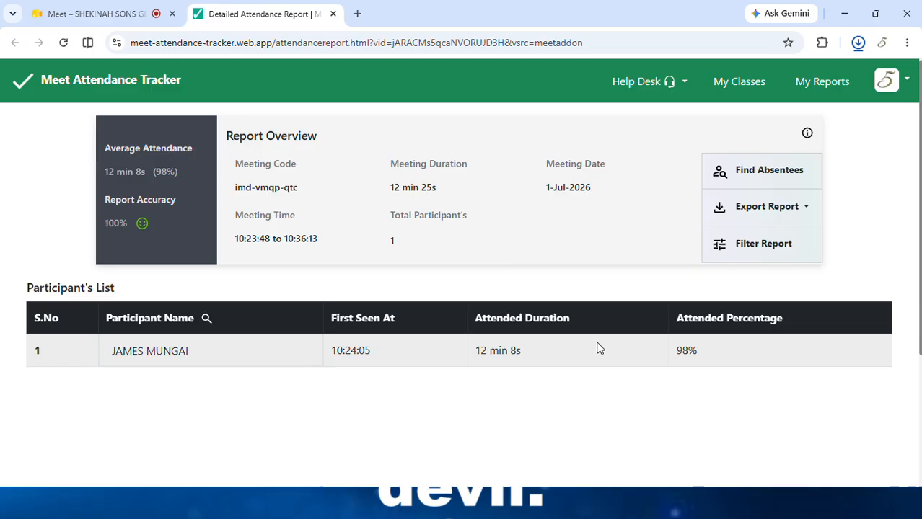
Step: Return to the Meet call tab after 'wednesday morning prayers (1-Jul-2026).pdf' downloads
mouse_move(846, 72)
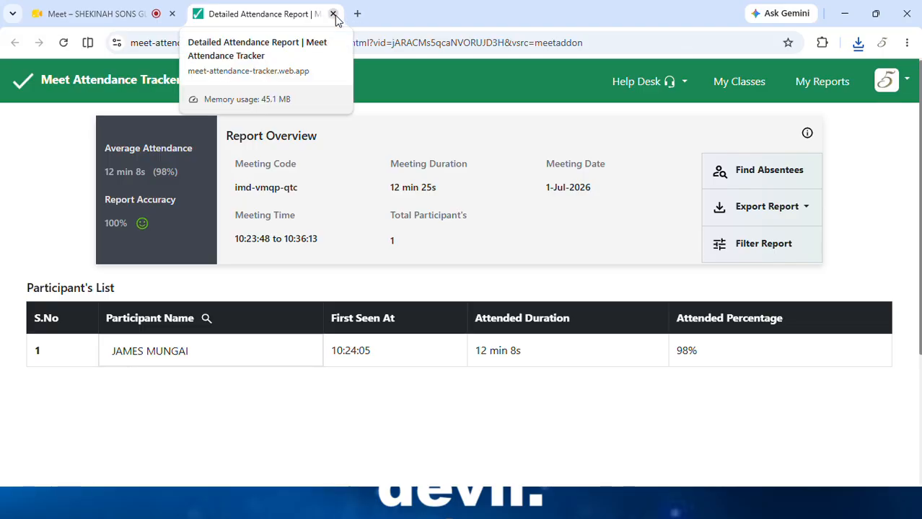
click(78, 16)
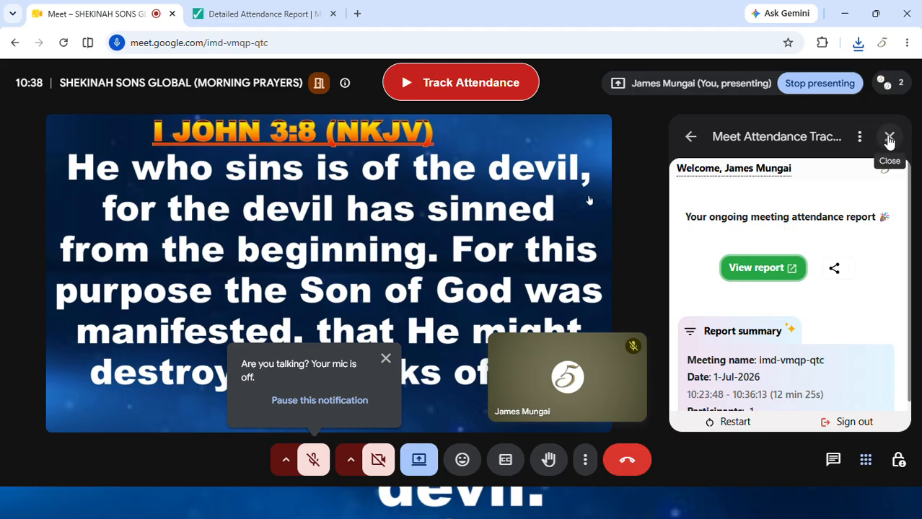
Step: Close the Attendance Tracker panel, stop presenting, and choose 'Just leave the call' so the meeting keeps running
click(890, 138)
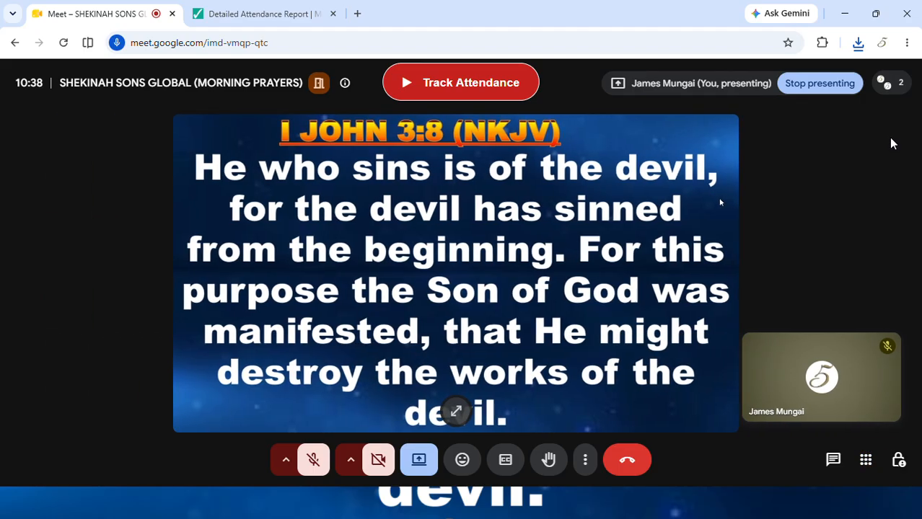
click(822, 86)
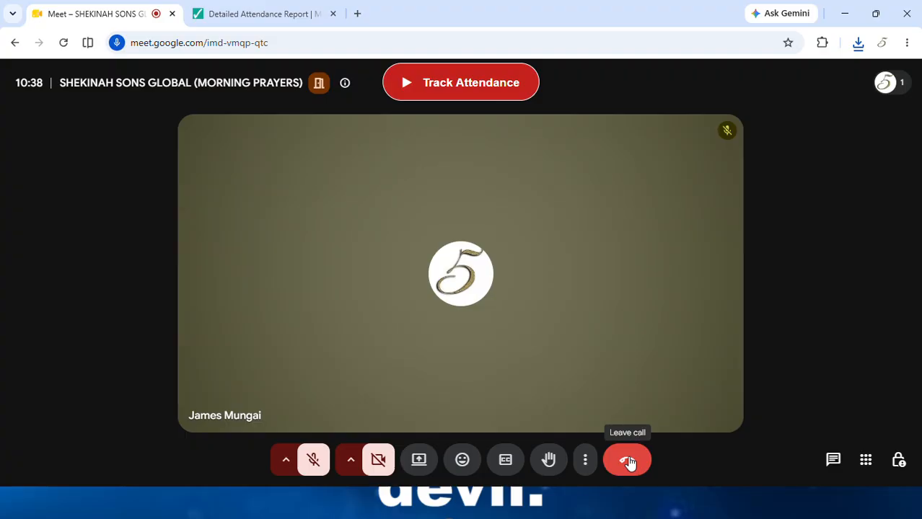
click(627, 461)
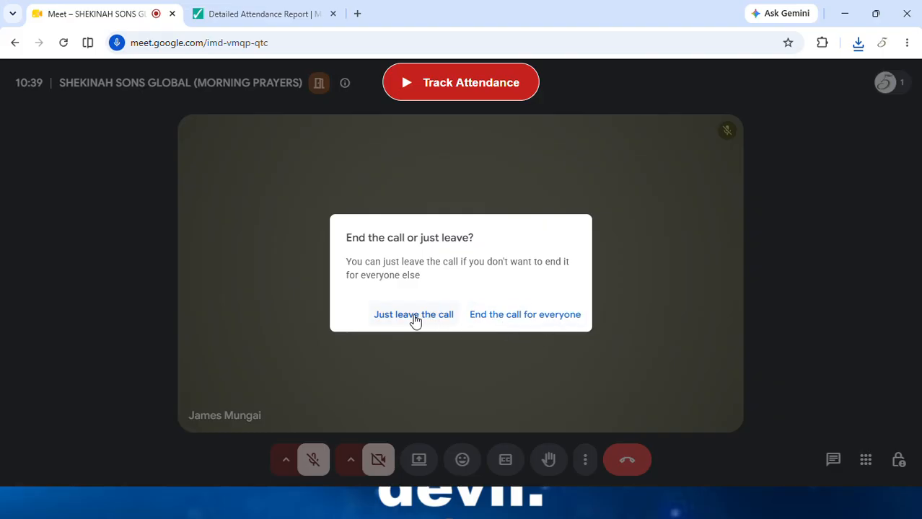
click(404, 320)
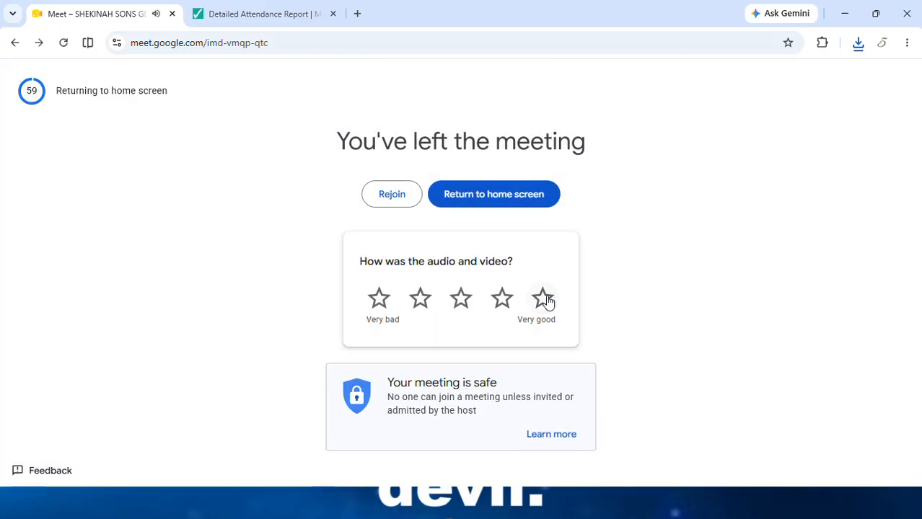
Step: Give the call's audio and video a five-star rating and close the Detailed Attendance Report tab
click(545, 299)
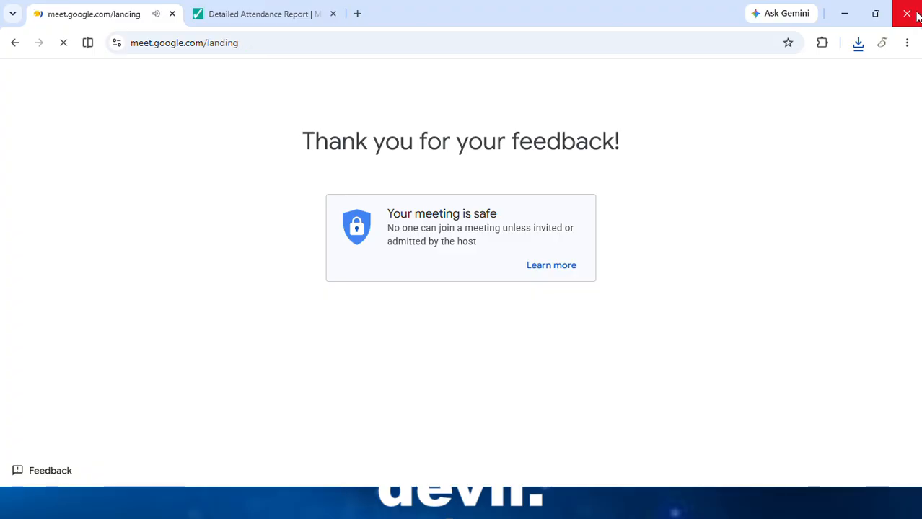
click(333, 14)
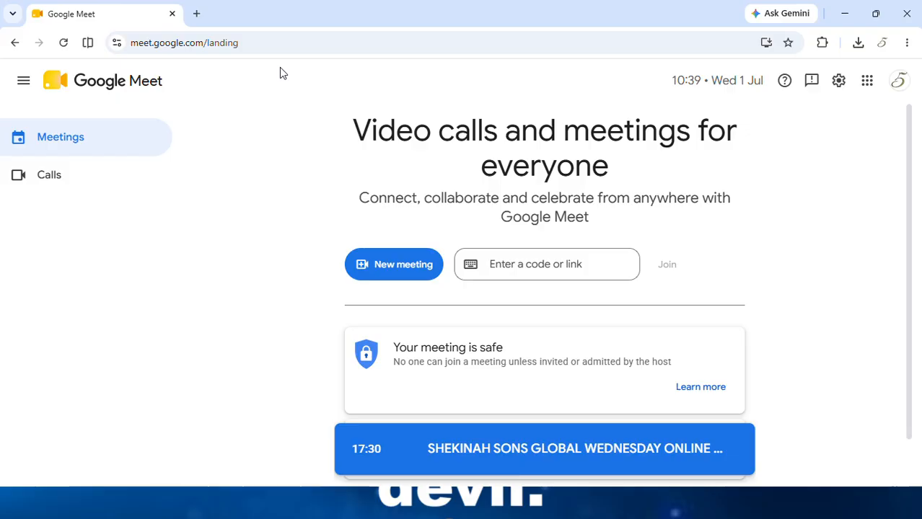